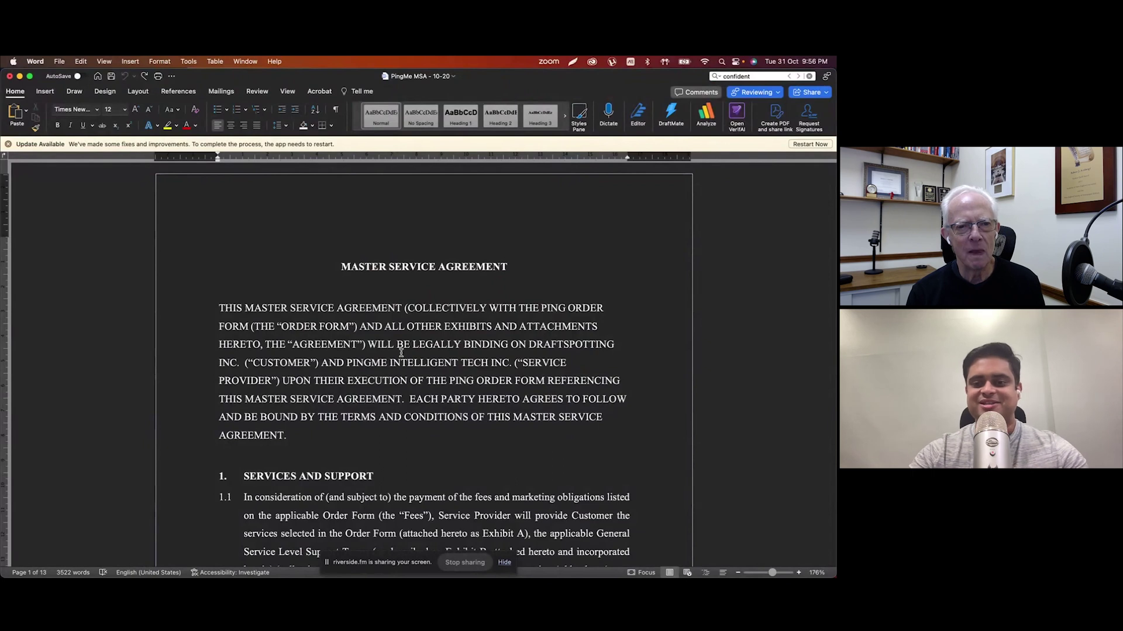
Step: Bring the agreement window into focus and scroll through the vendor MSA
click(401, 352)
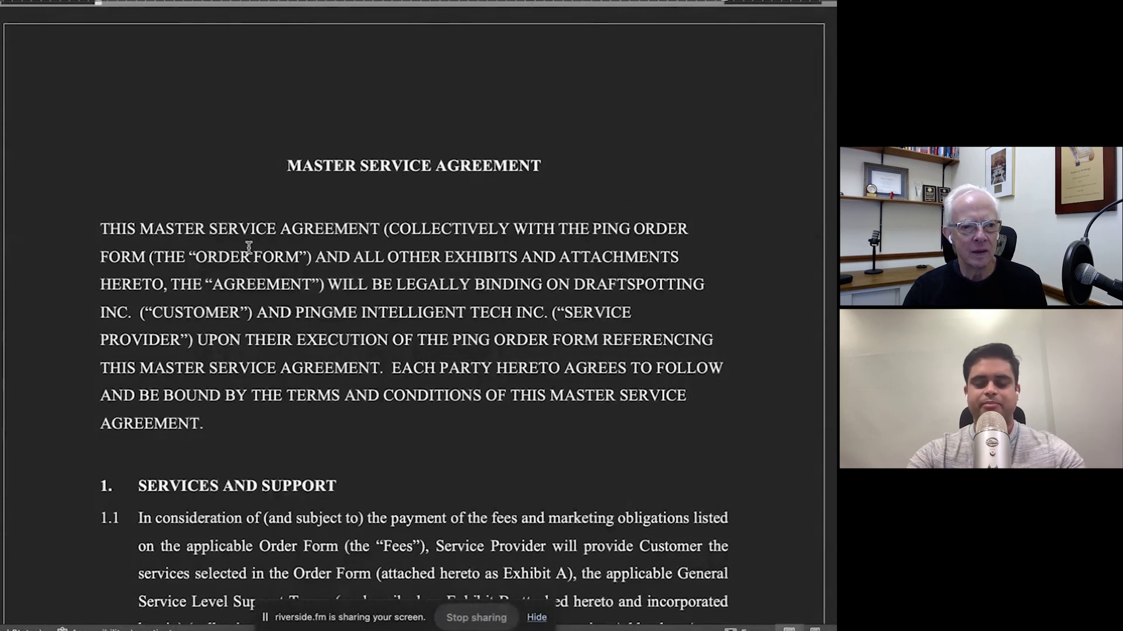
scroll(249, 246, down, 15)
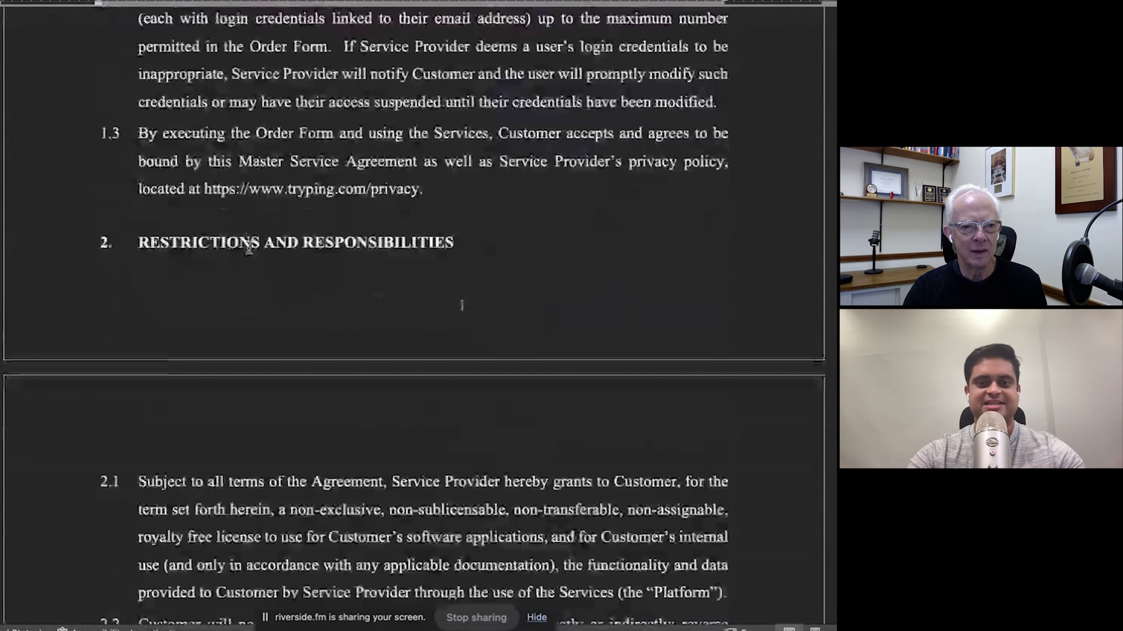
scroll(248, 247, up, 15)
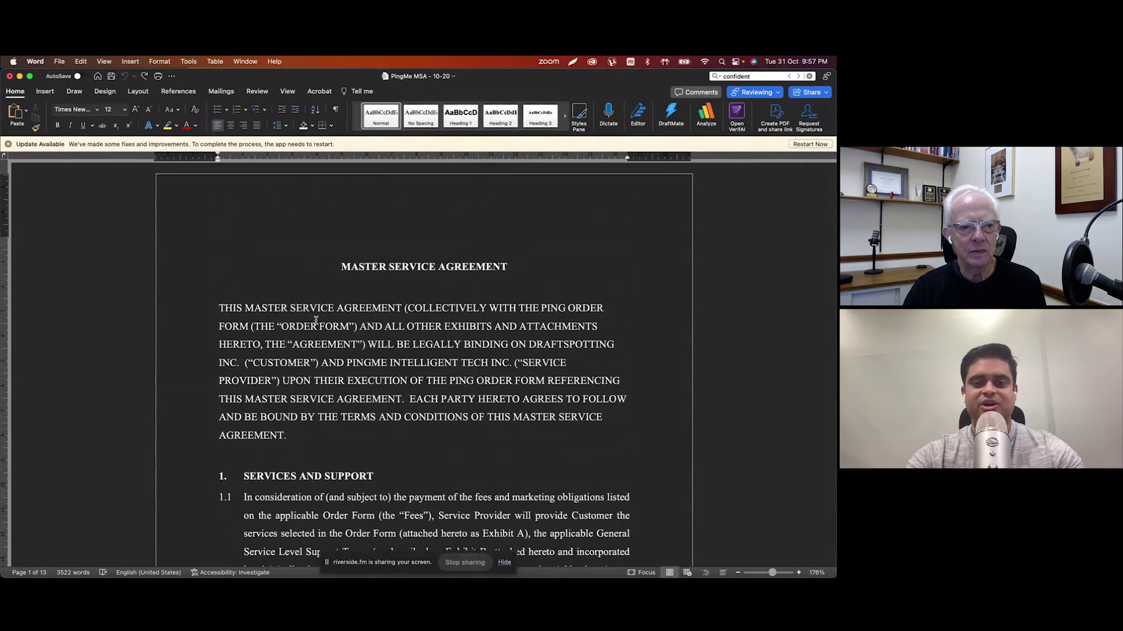
scroll(316, 320, down, 2)
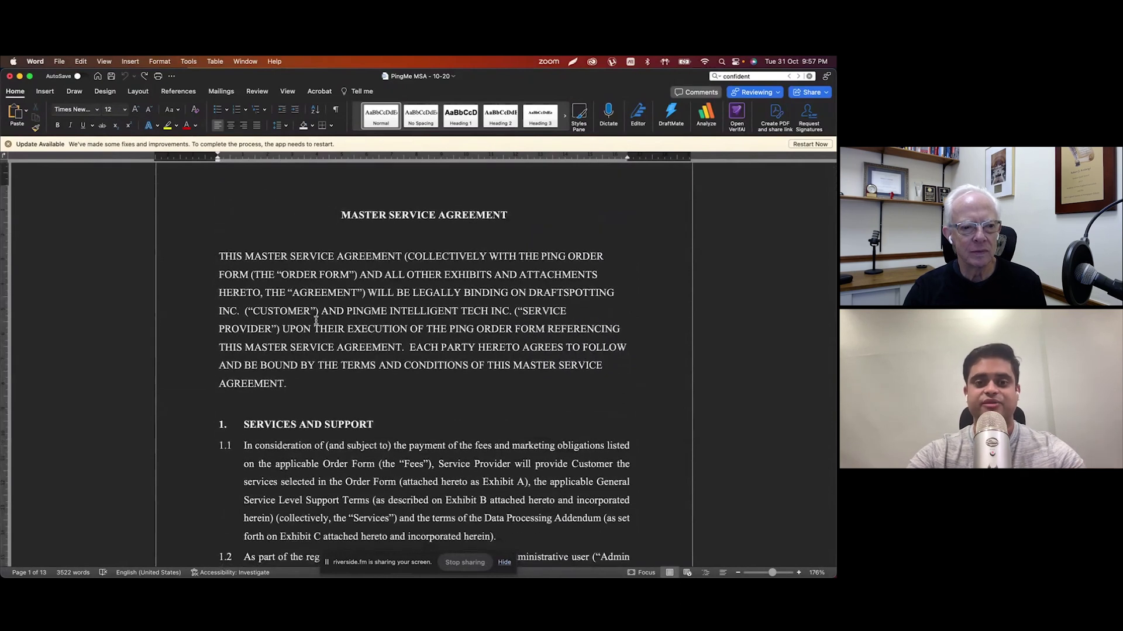
scroll(315, 320, down, 6)
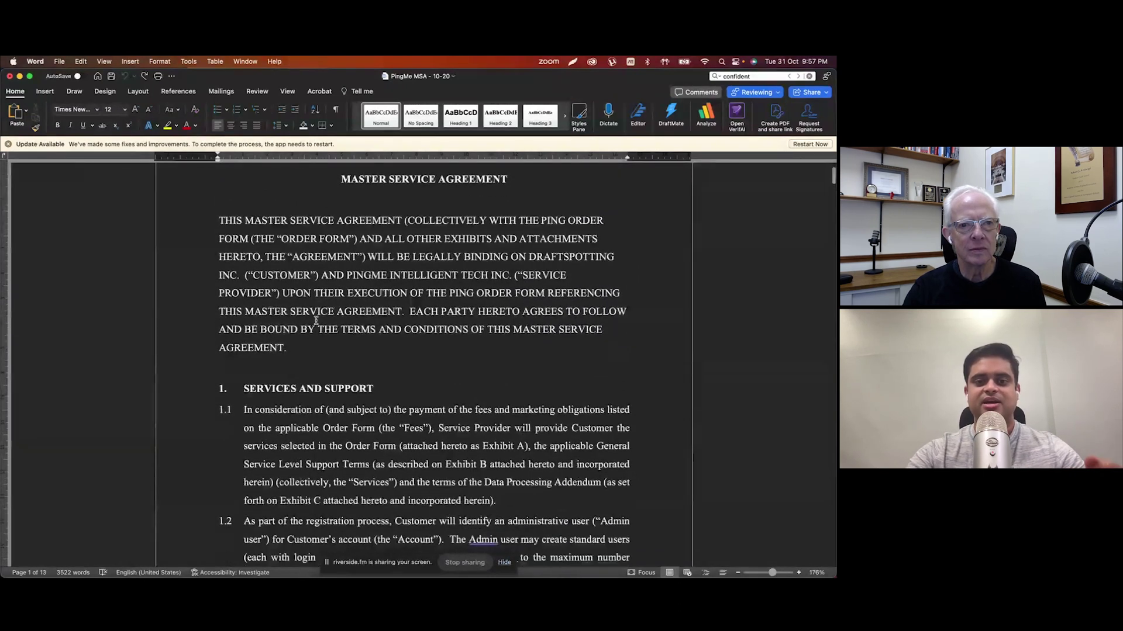
scroll(316, 320, down, 3)
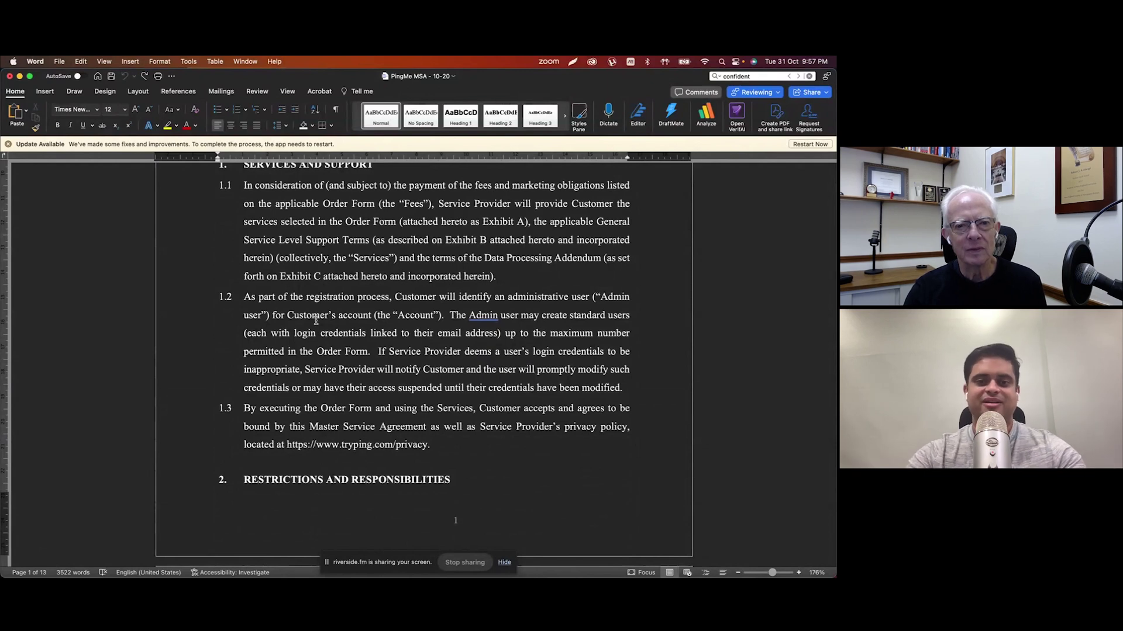
scroll(428, 409, up, 5)
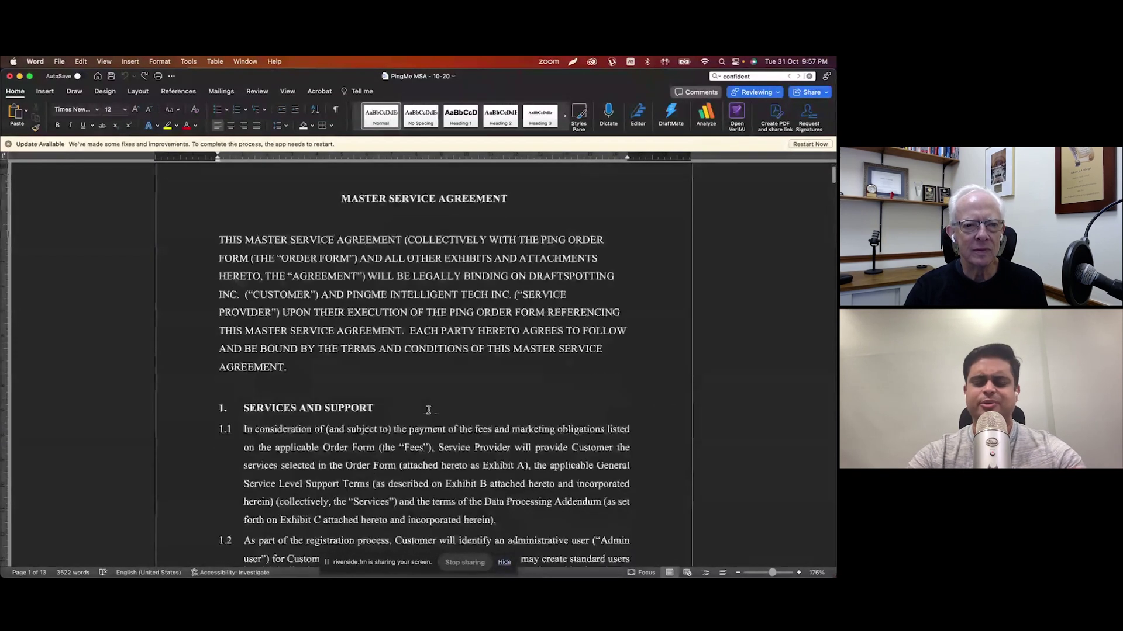
scroll(428, 410, down, 5)
scroll(574, 206, up, 6)
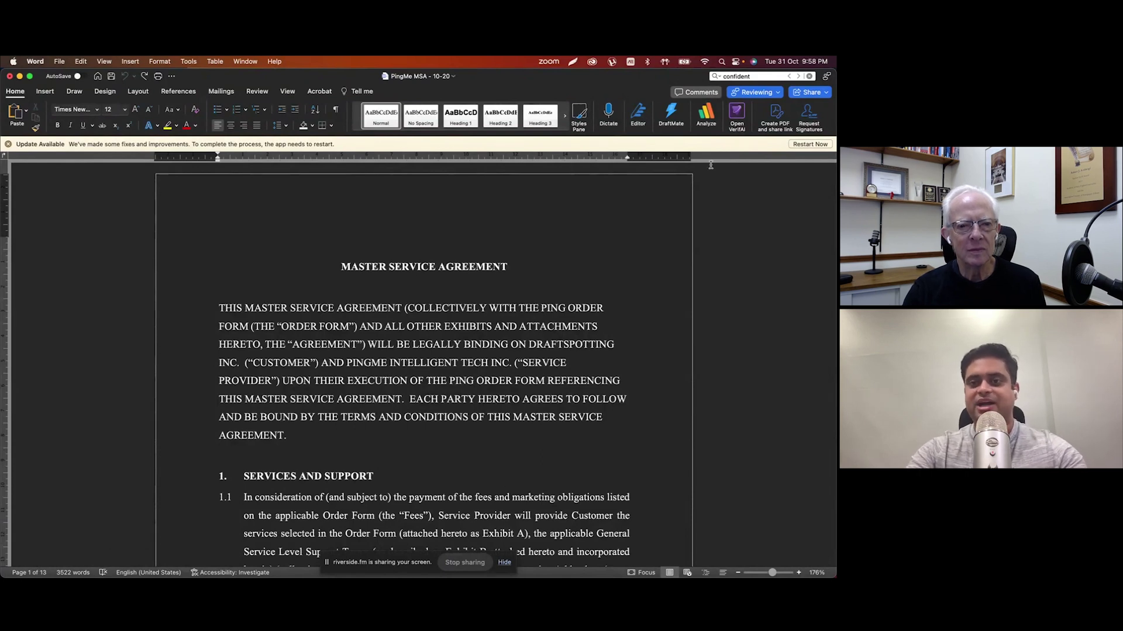
Step: Open the VerifAI pane beside the agreement and dismiss the Update Available notice
click(737, 117)
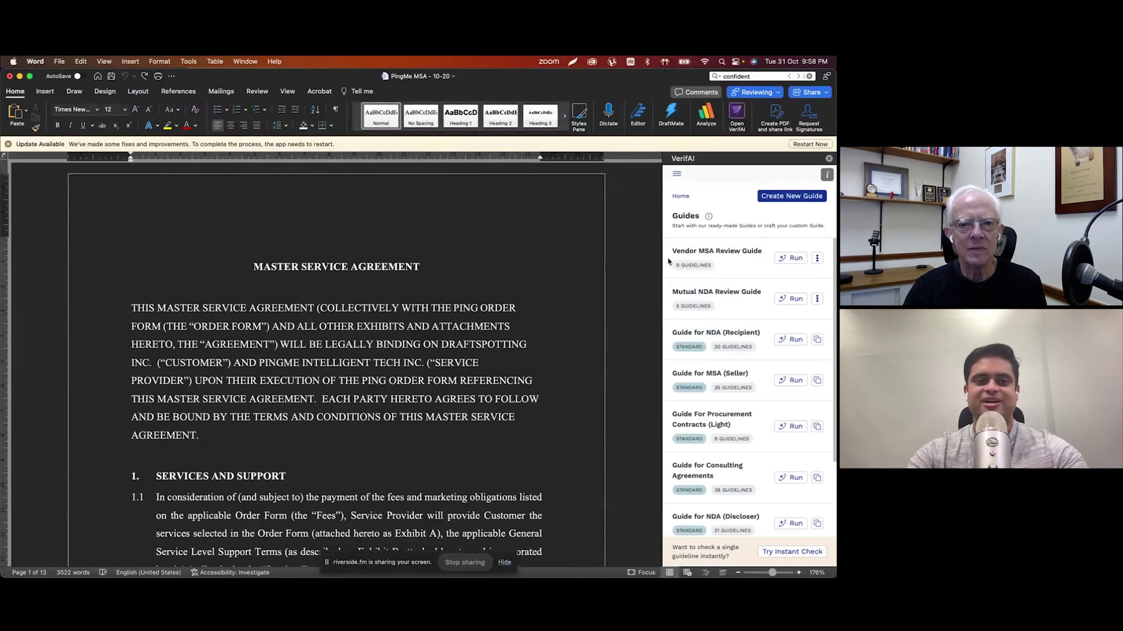
click(8, 145)
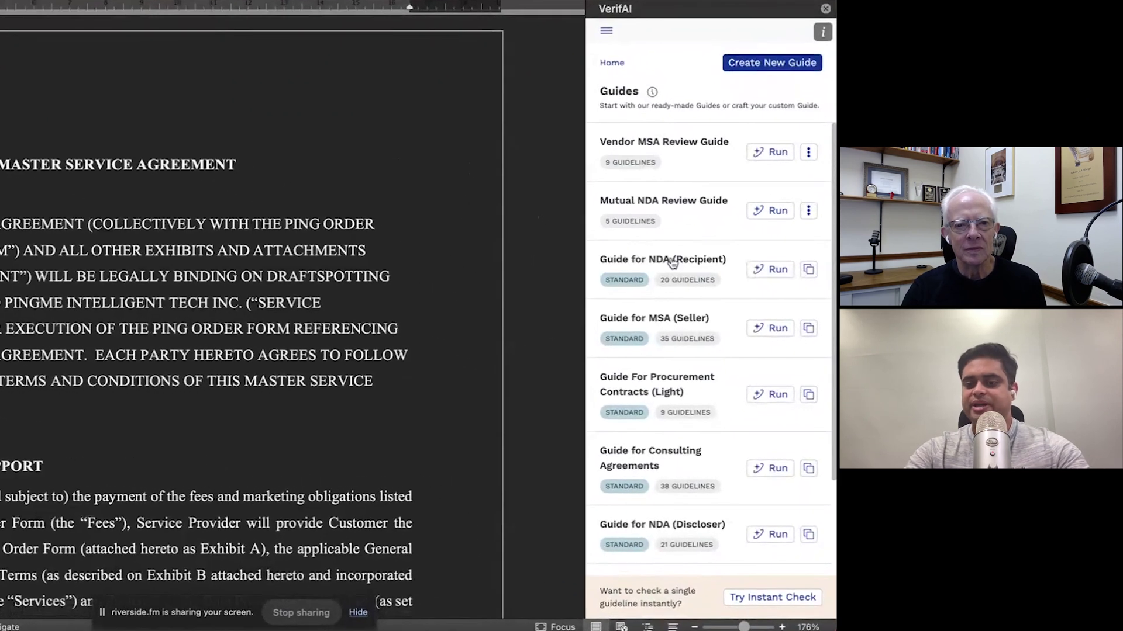
scroll(672, 263, down, 3)
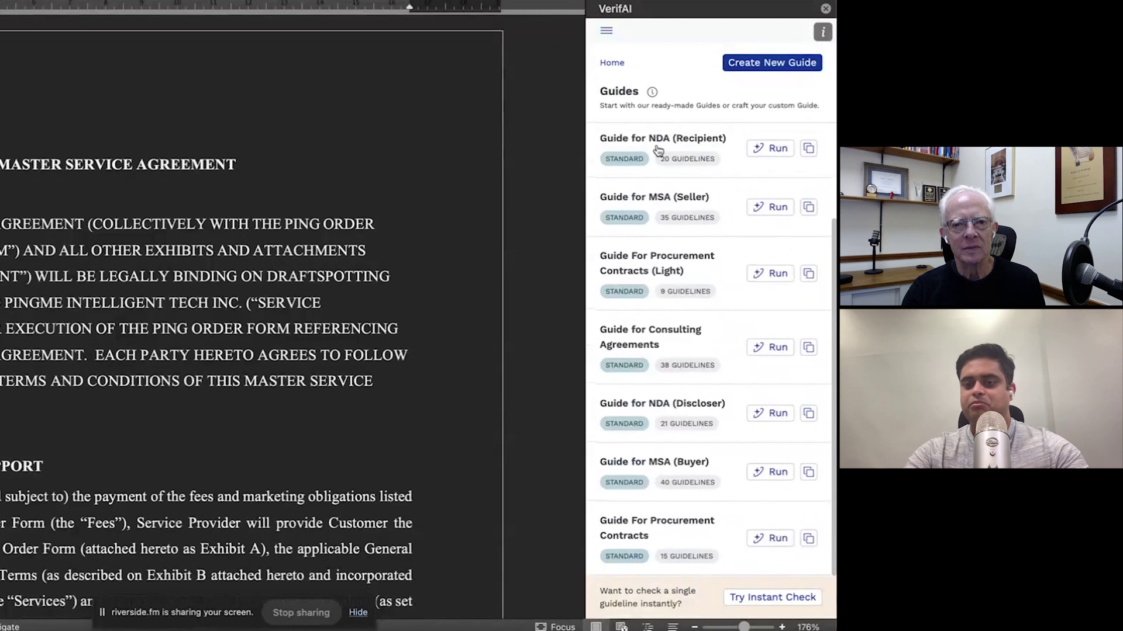
scroll(660, 310, up, 3)
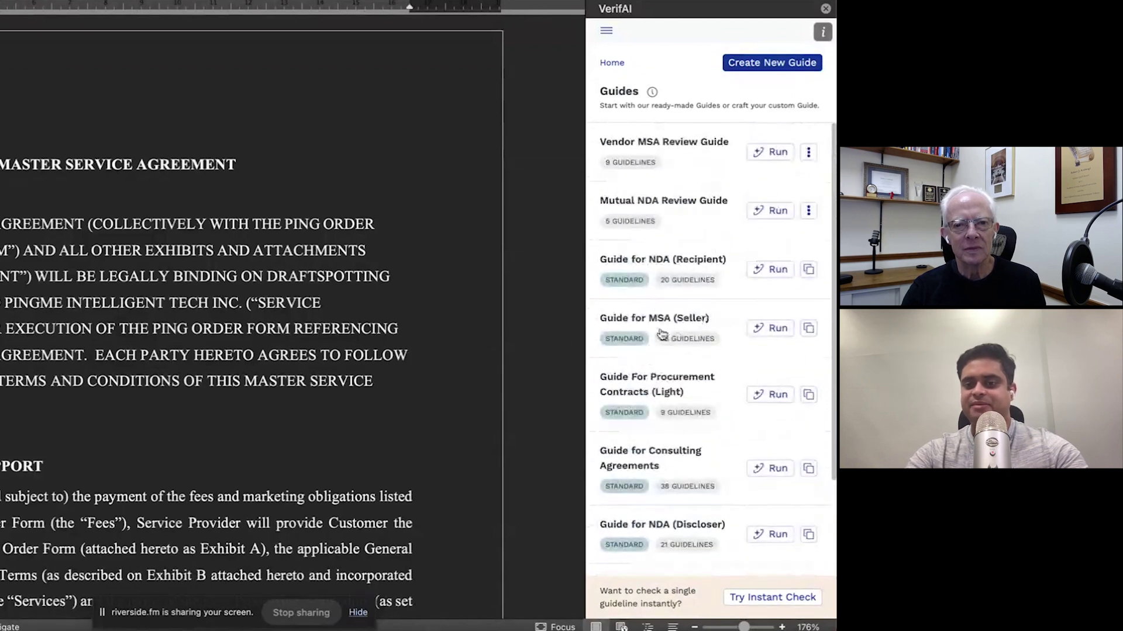
Step: Preview the Guide for NDA (Discloser) guidelines, then return to the guides list
scroll(661, 335, down, 3)
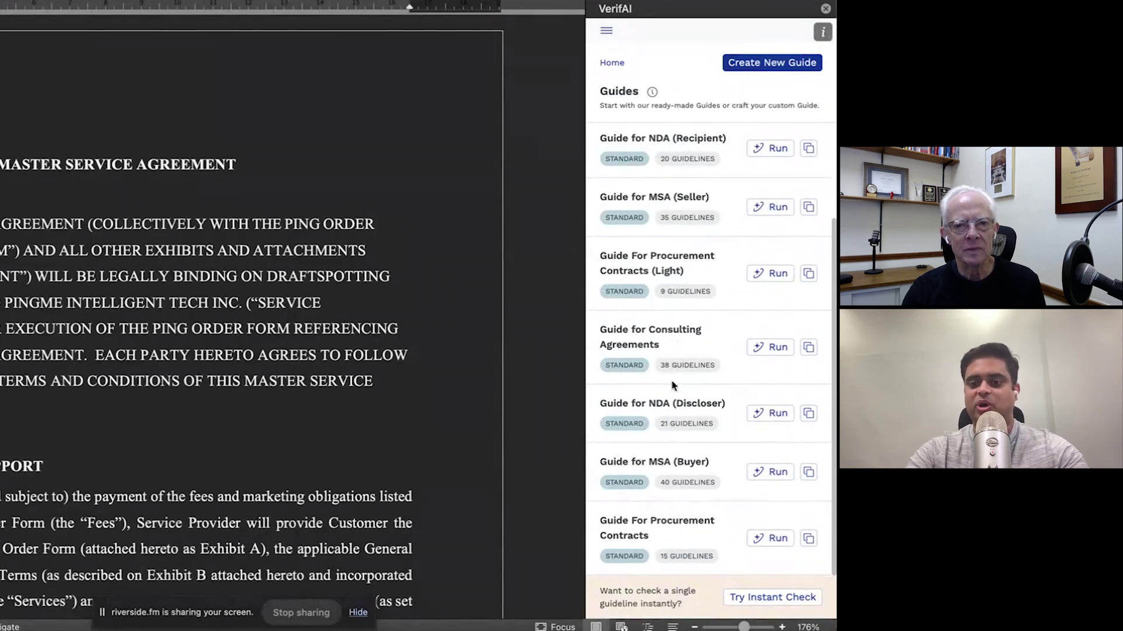
click(677, 404)
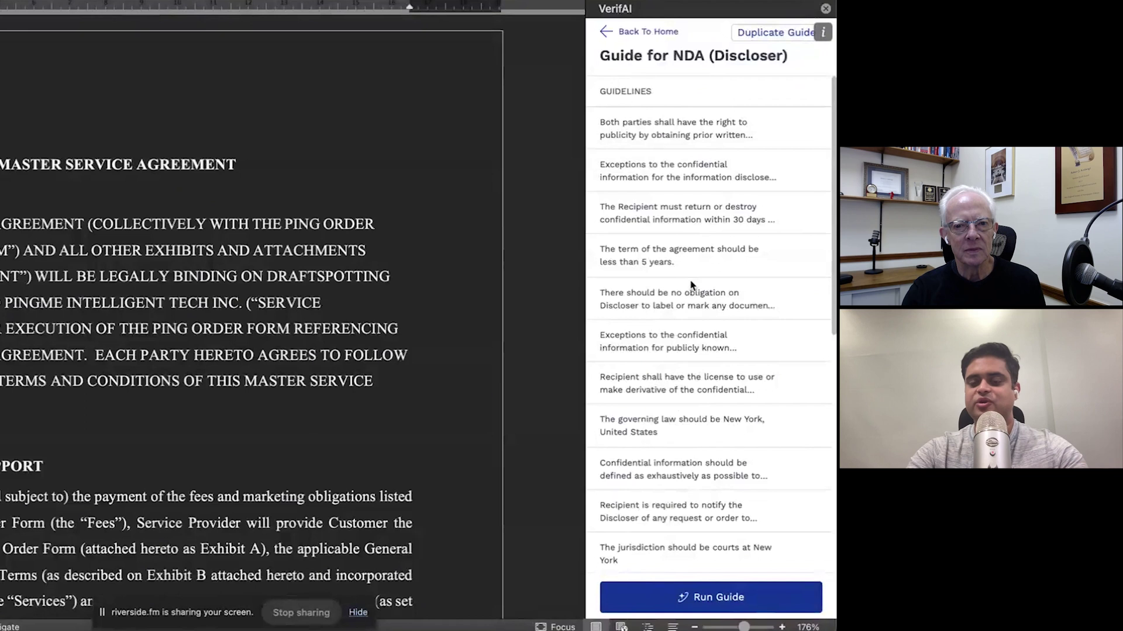
click(606, 32)
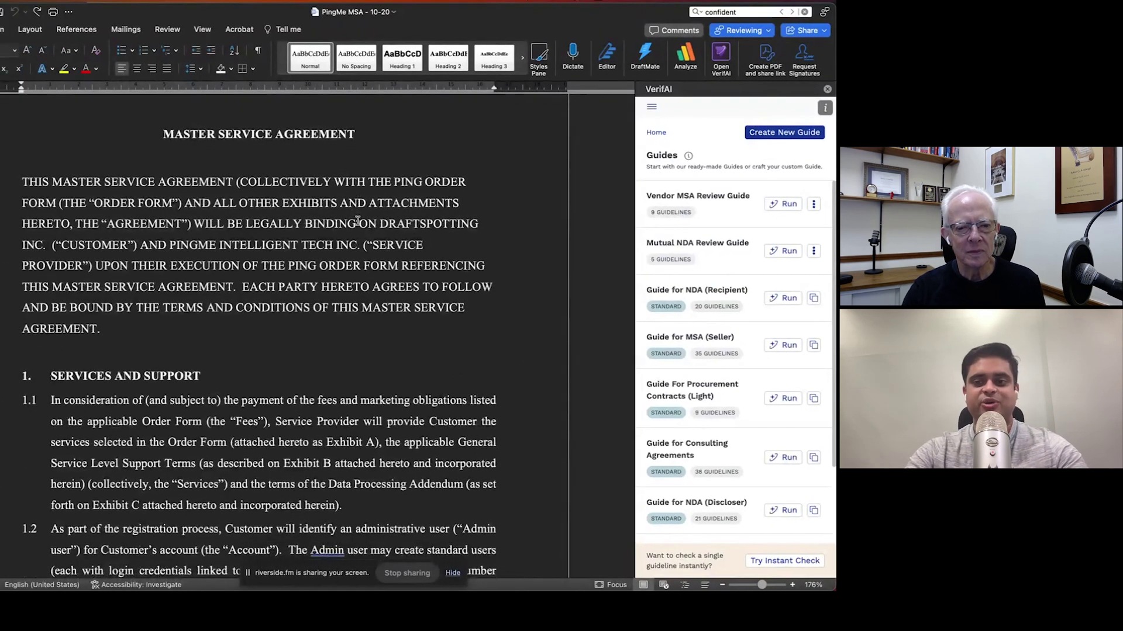
Step: Open the Vendor MSA Review Guide and scan its nine guidelines, starting with New York governing law
scroll(377, 231, up, 3)
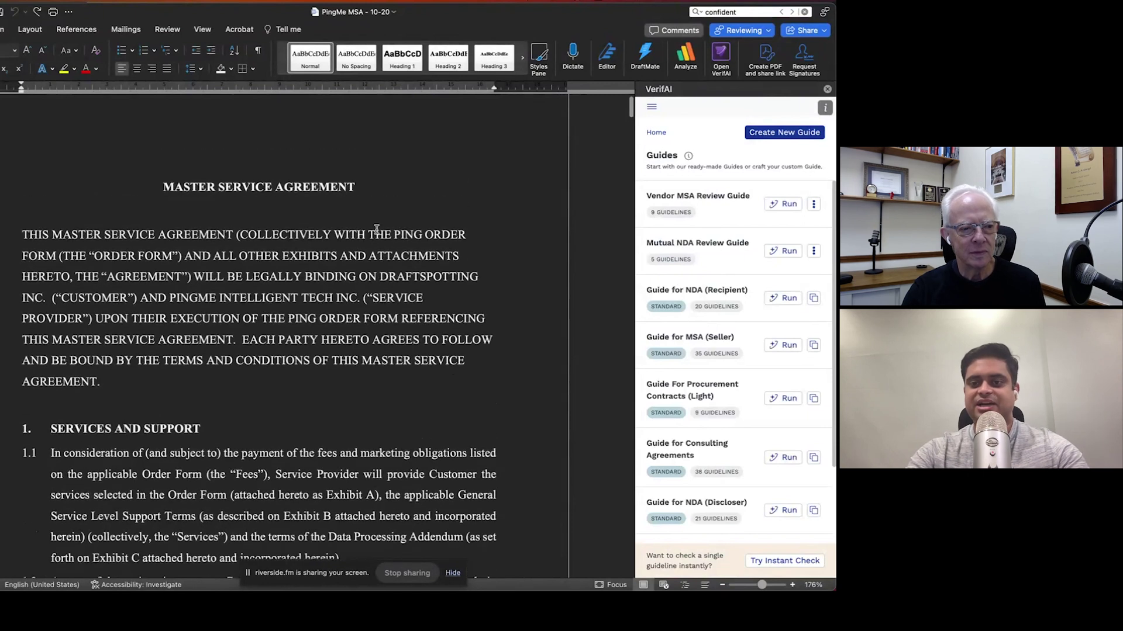
click(686, 202)
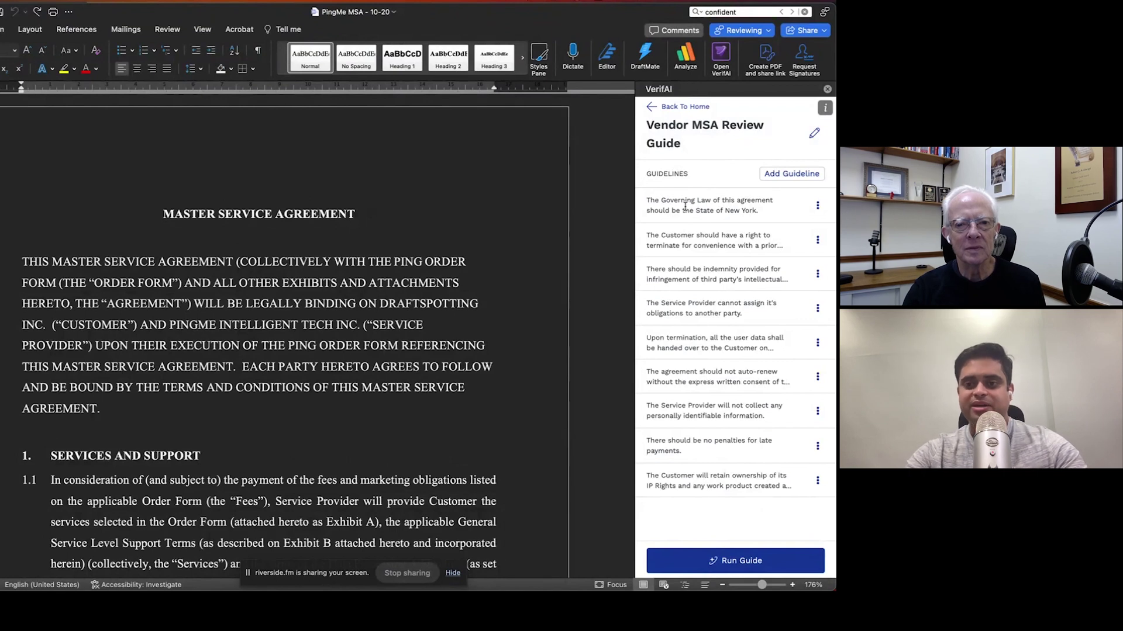
scroll(414, 294, down, 2)
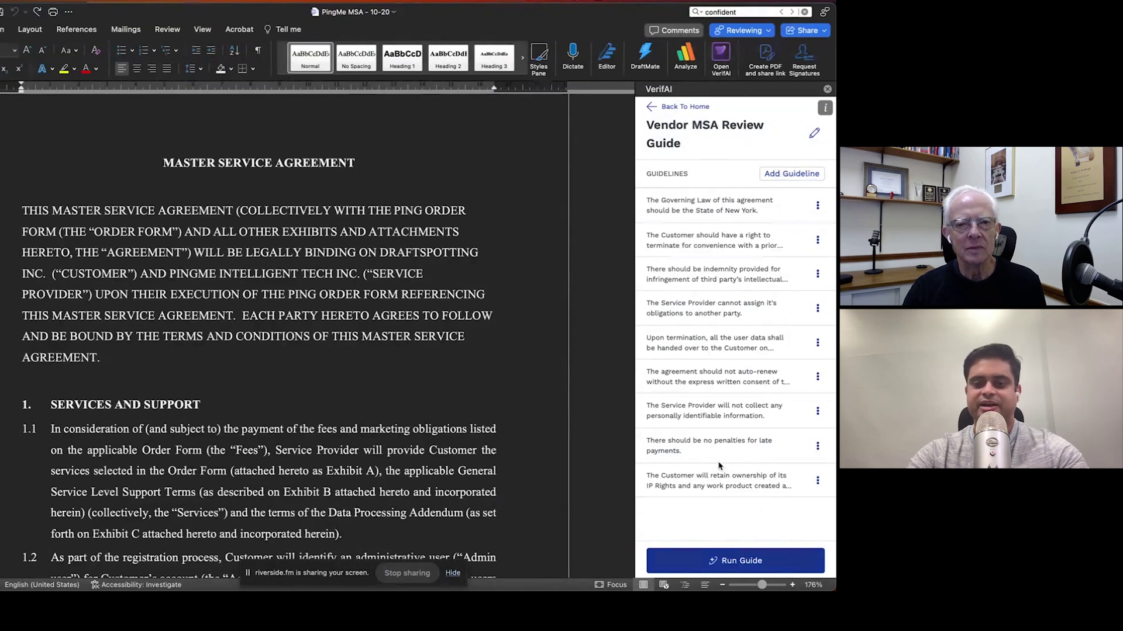
scroll(458, 309, up, 3)
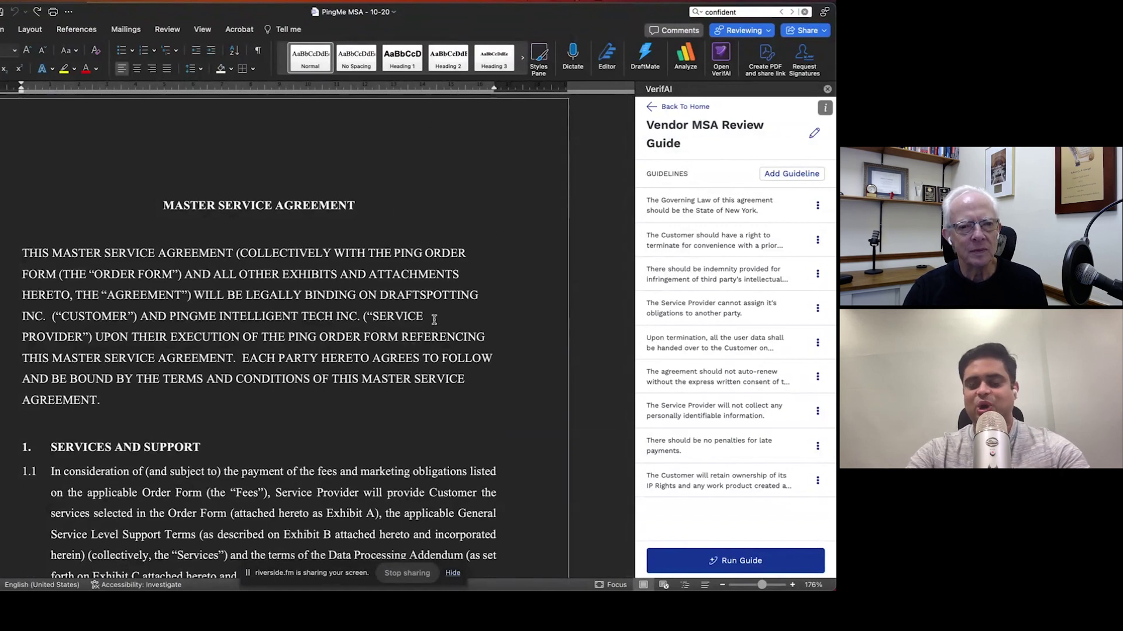
Step: Run the Vendor MSA Review Guide on the agreement: 3 guidelines met, 6 not met, 0 NA
click(745, 565)
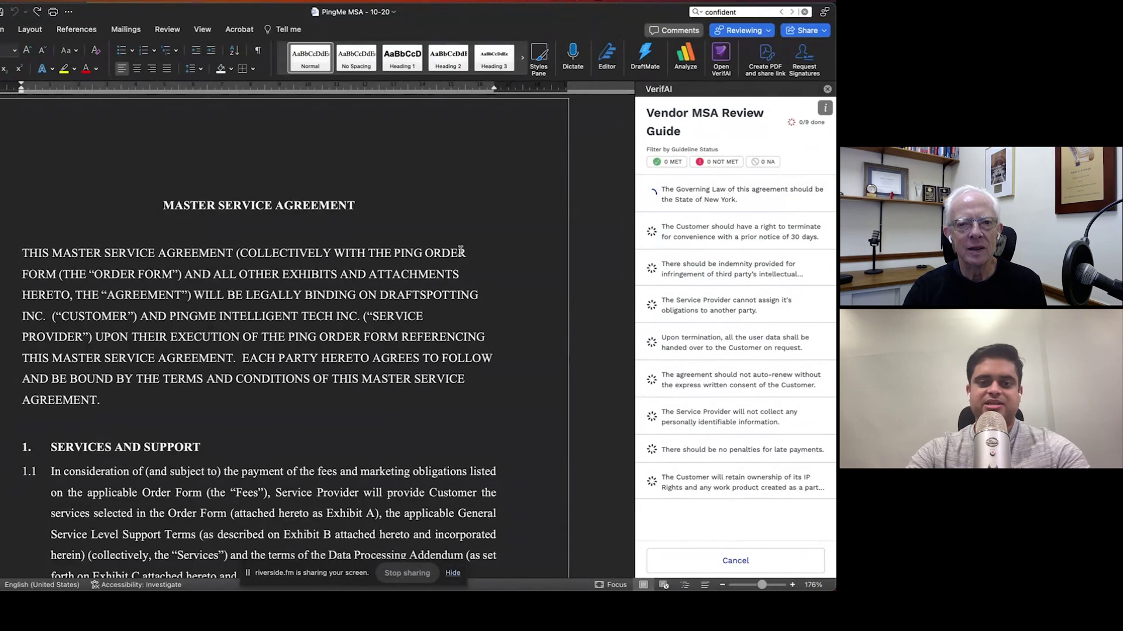
scroll(455, 246, down, 2)
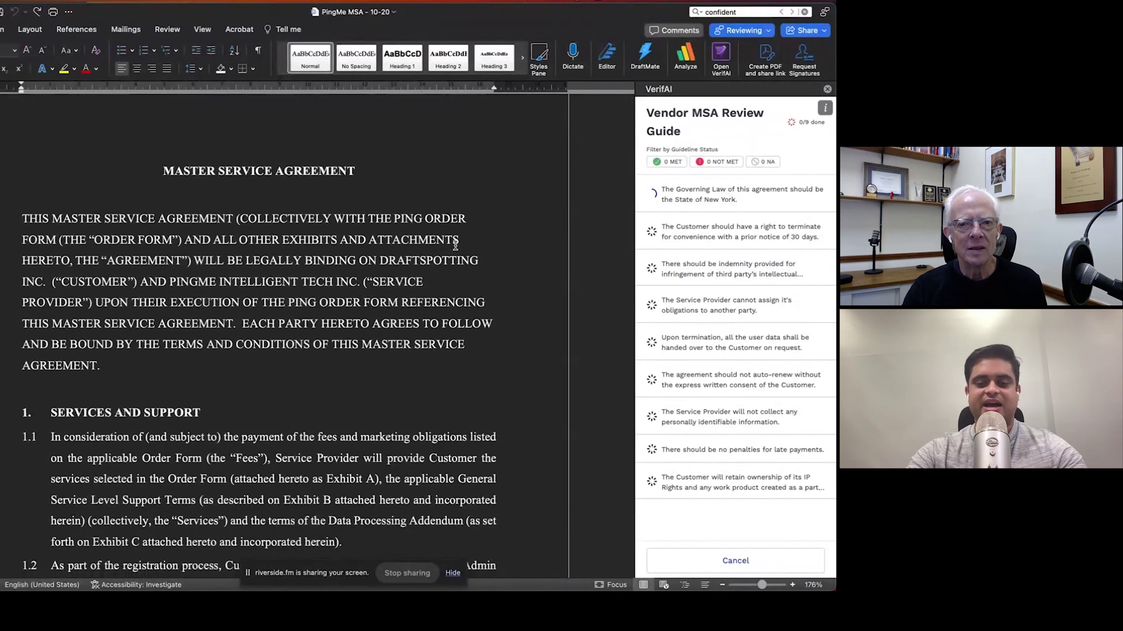
scroll(456, 246, down, 5)
scroll(455, 246, up, 8)
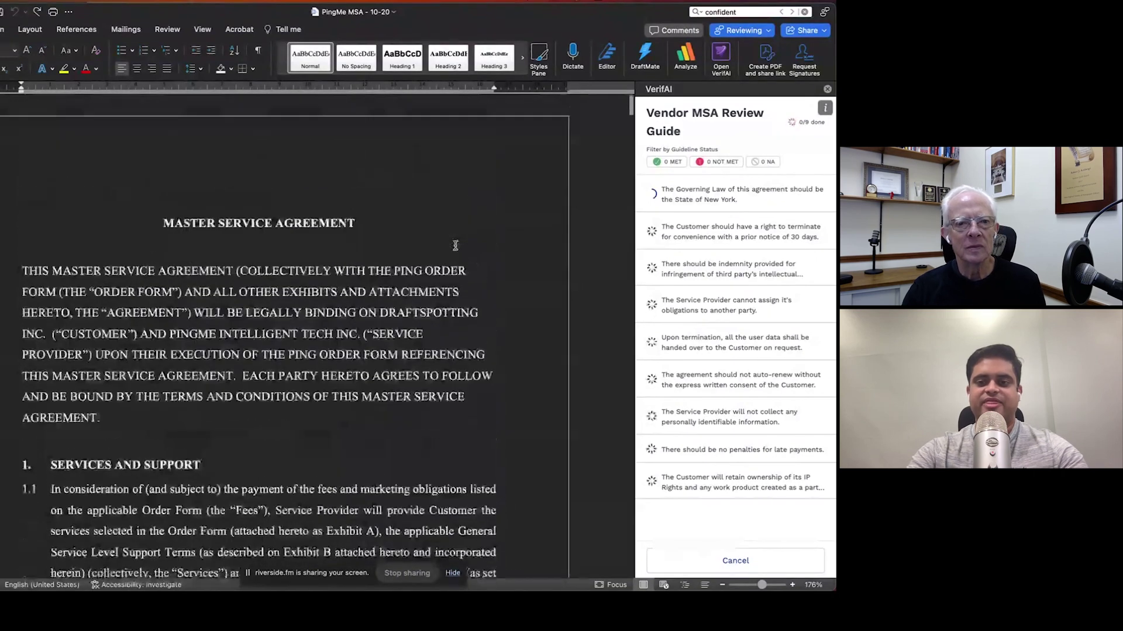
scroll(455, 245, down, 4)
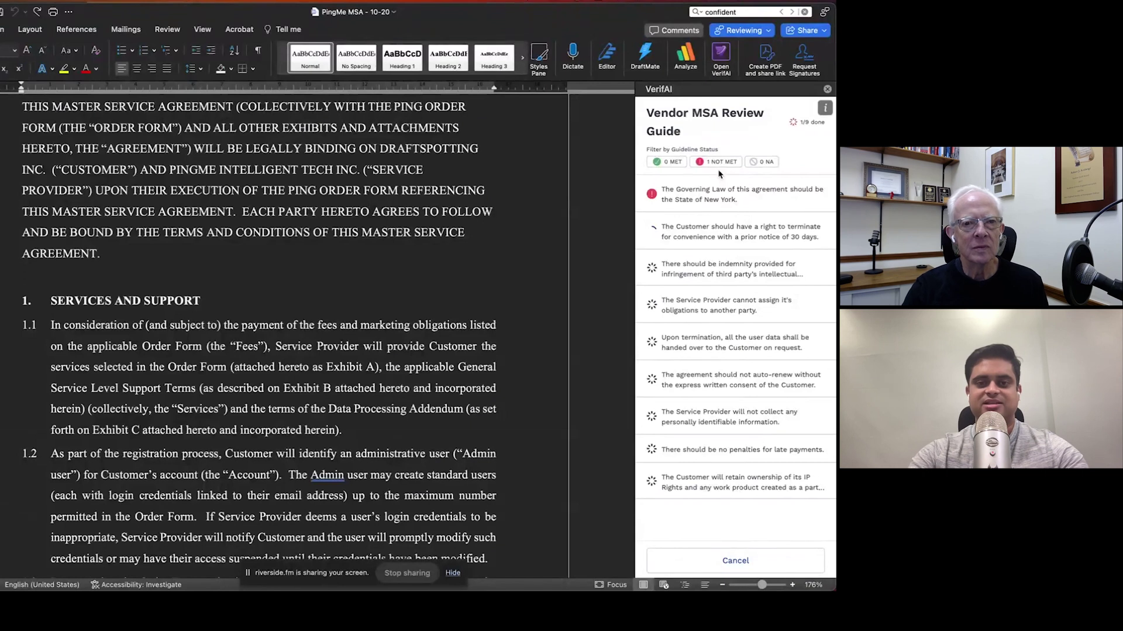
scroll(429, 216, up, 4)
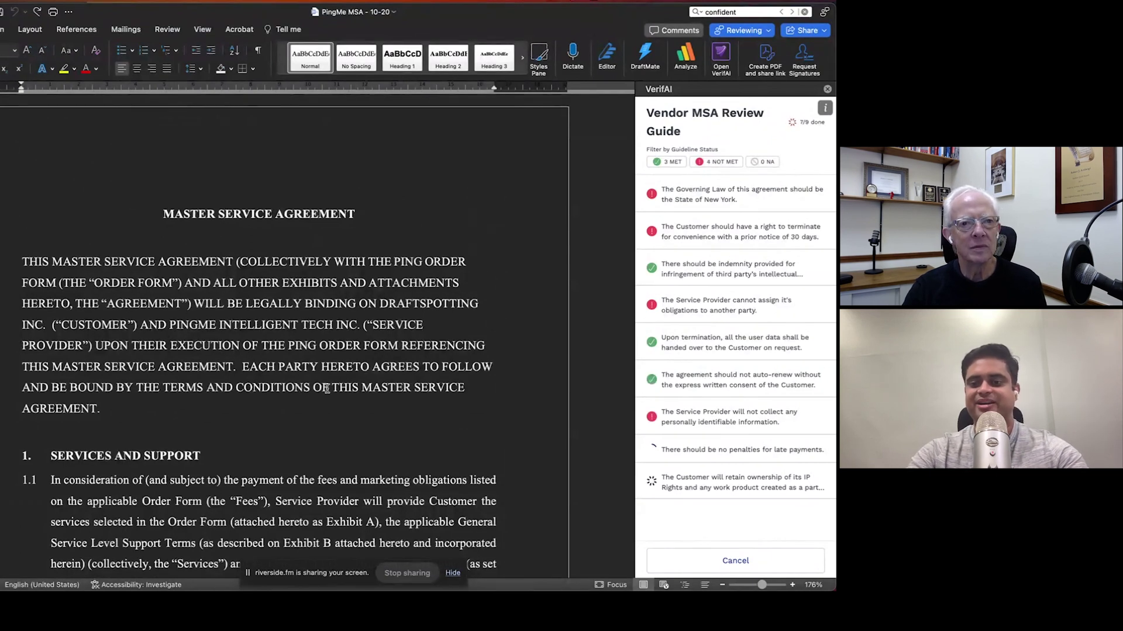
Step: Redline clause 1.9 to move governing law and venue from California to New York
click(697, 202)
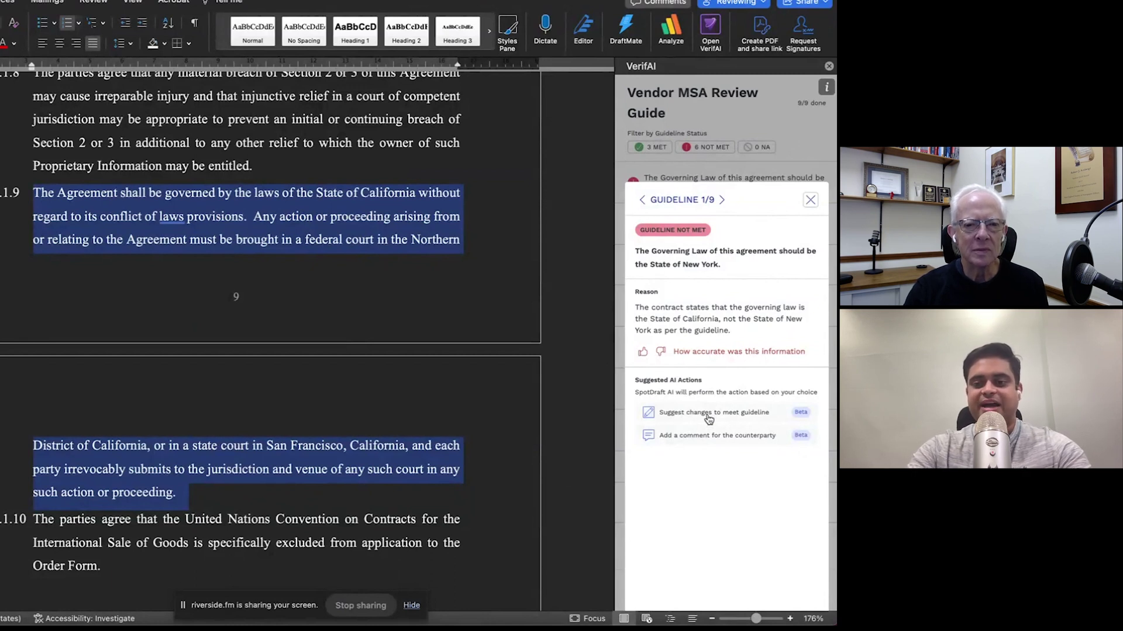
click(708, 416)
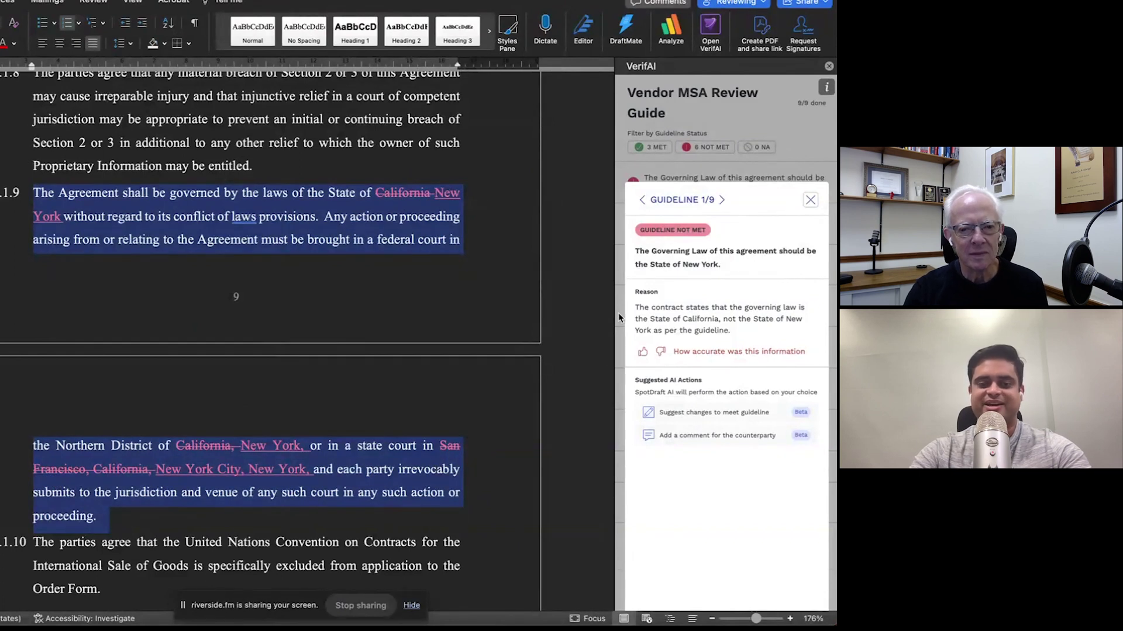
click(810, 200)
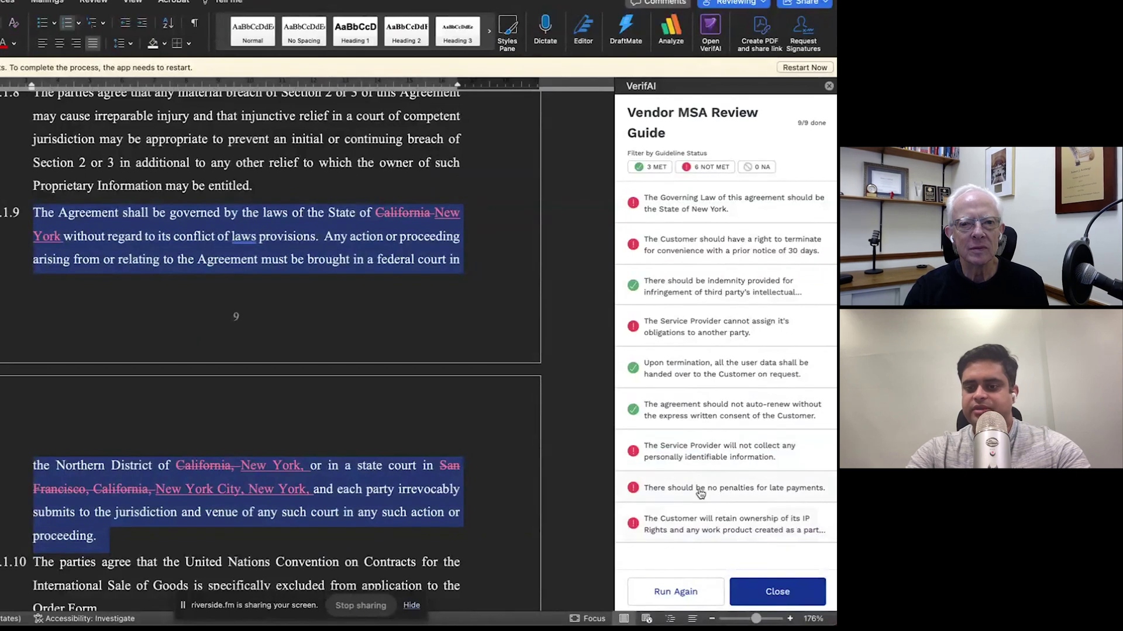
Step: Open the not-met late-payment penalties guideline (8/9) and review clause 4.3
click(715, 490)
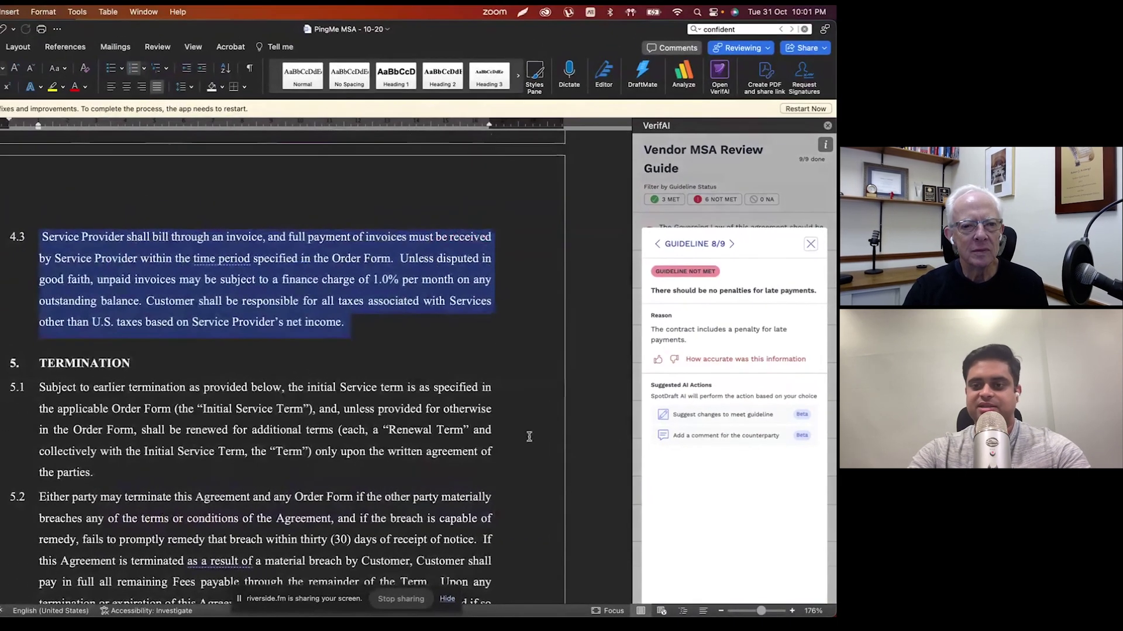
scroll(246, 294, up, 3)
scroll(247, 293, up, 10)
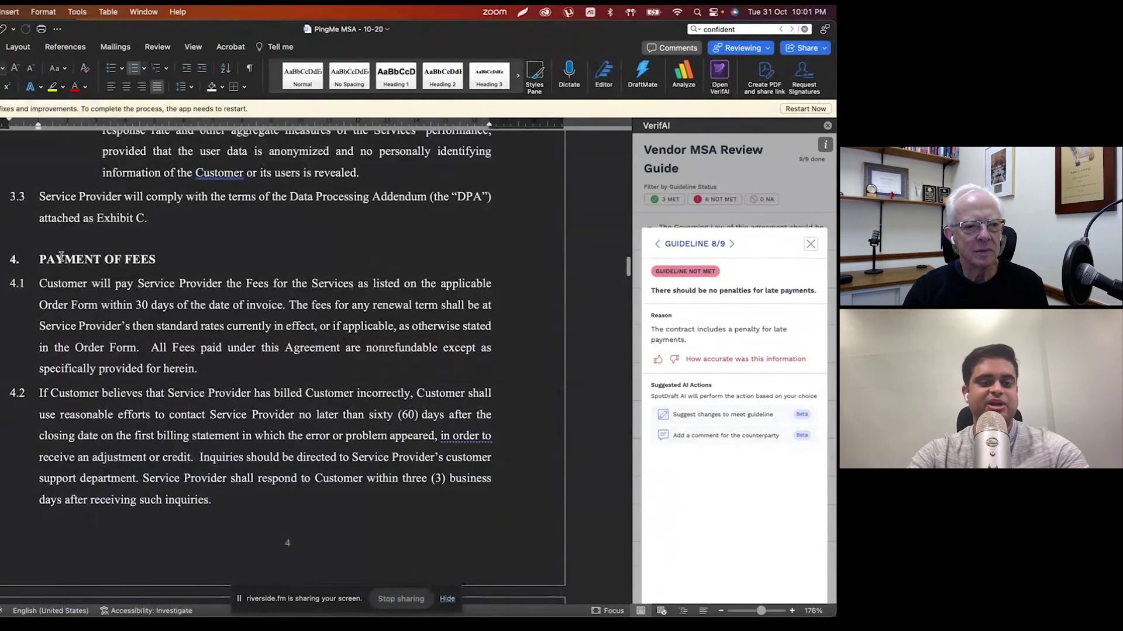
scroll(151, 258, down, 7)
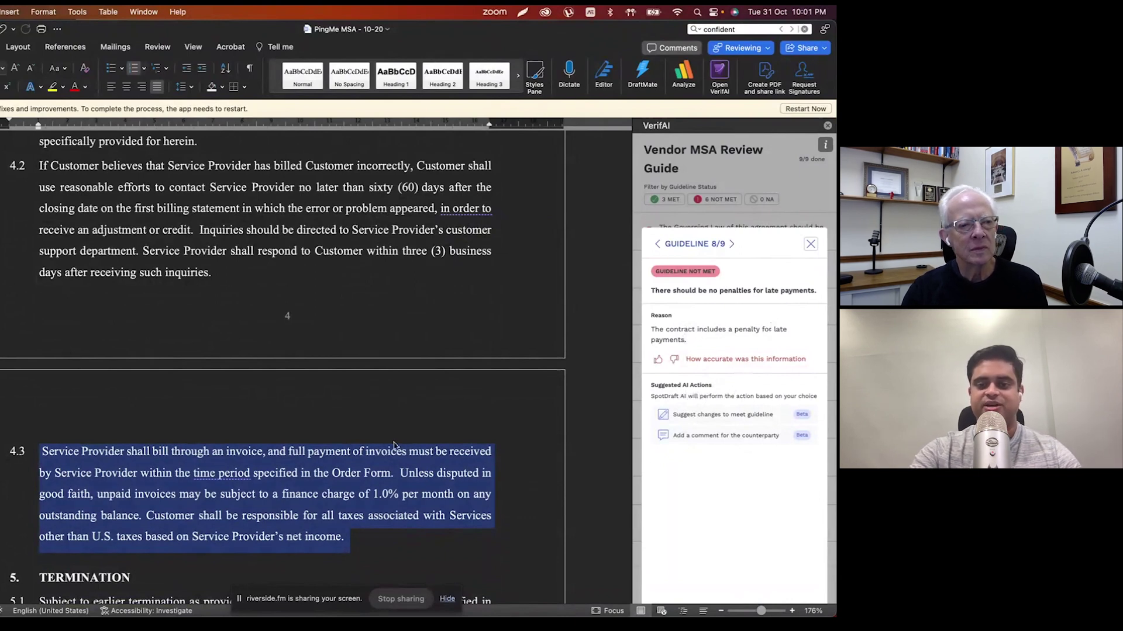
scroll(395, 445, down, 1)
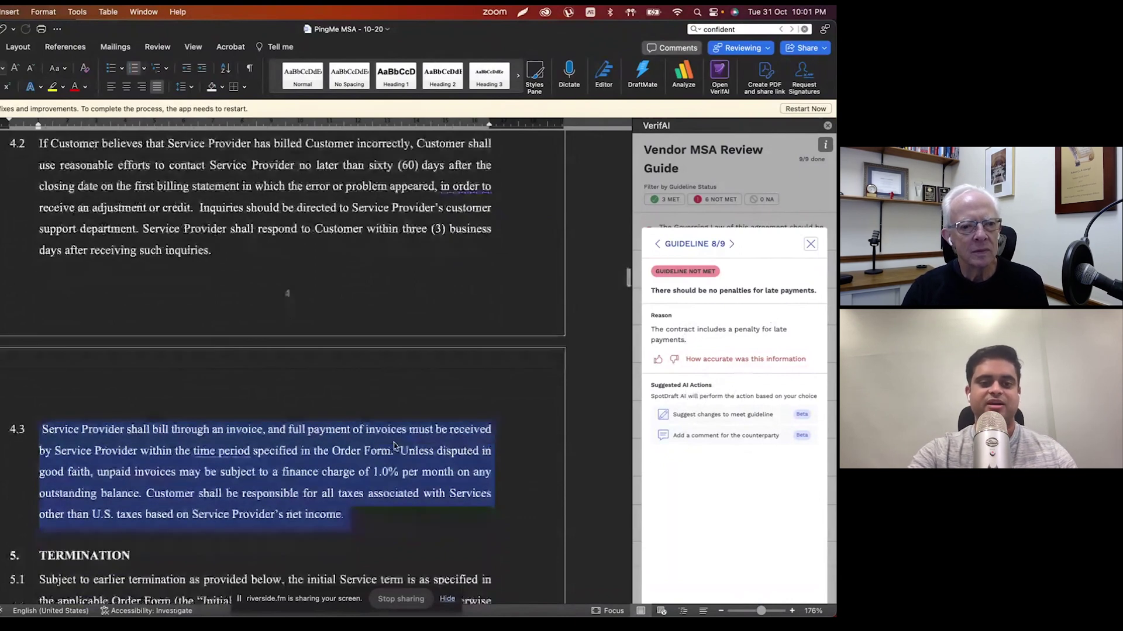
scroll(395, 445, down, 1)
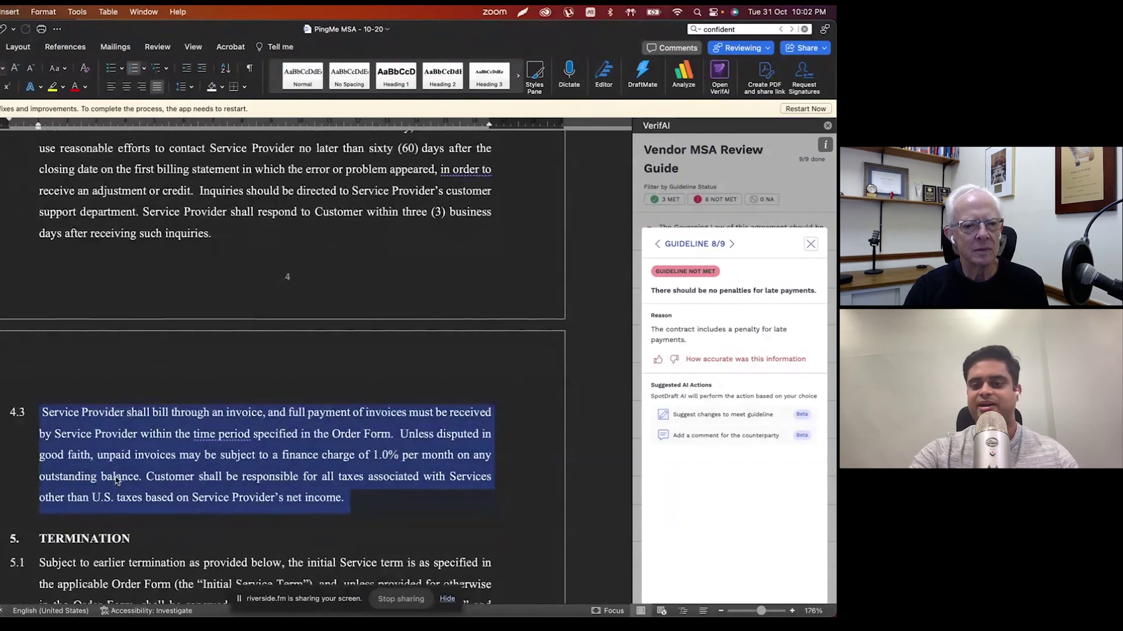
Step: Apply VerifAI's suggested deletion in clause 4.3, then undo it to keep the 1.0% finance charge
click(704, 419)
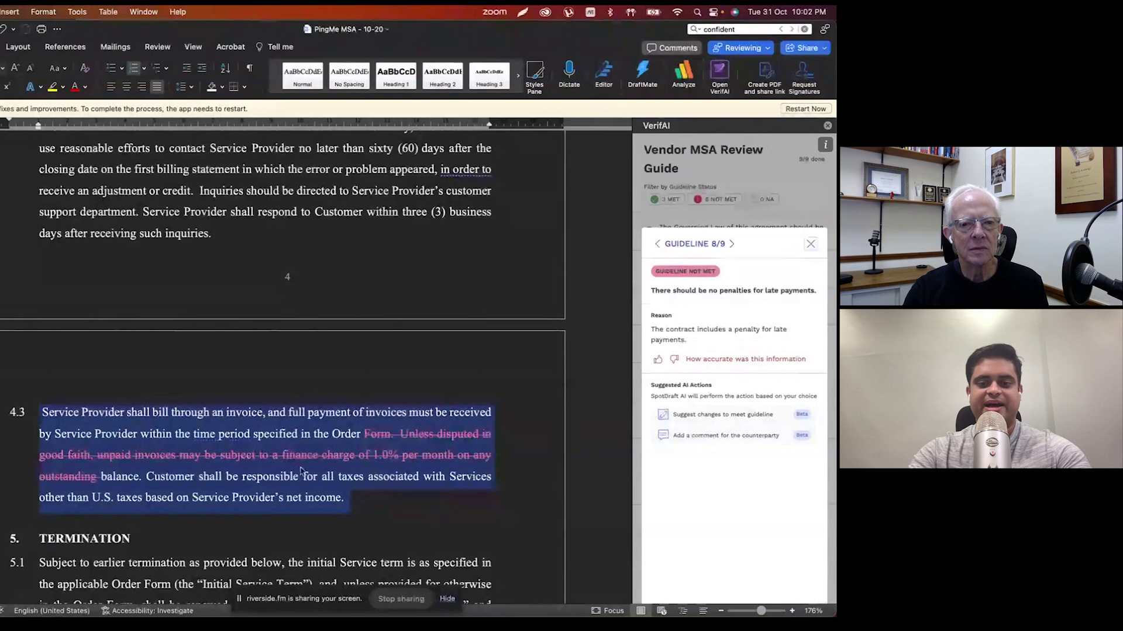
scroll(394, 464, down, 1)
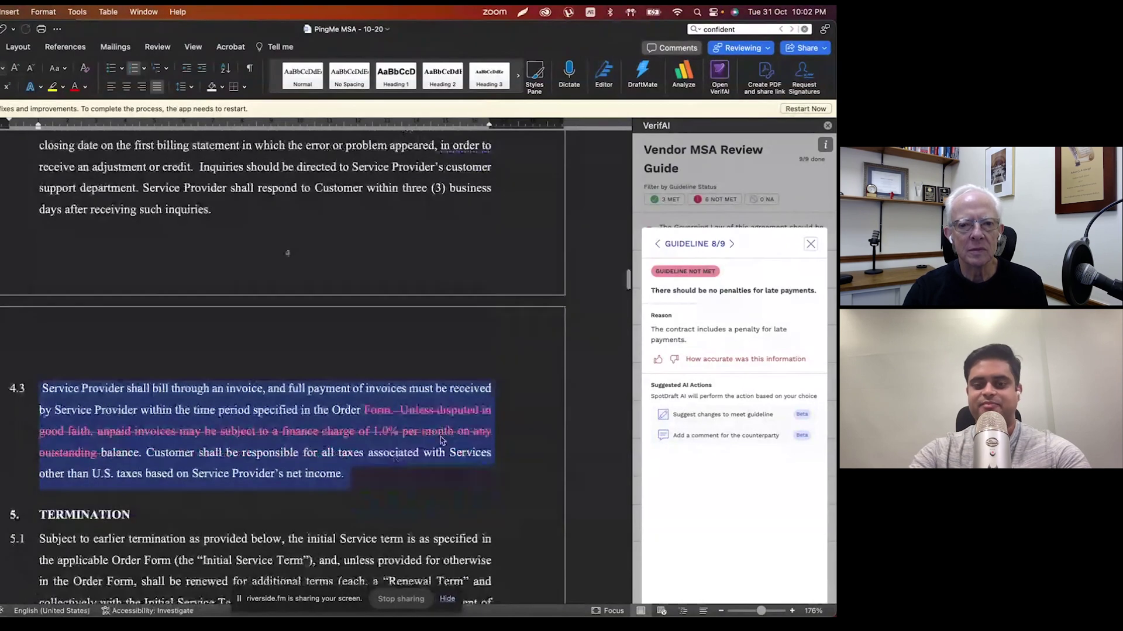
mouse_move(441, 439)
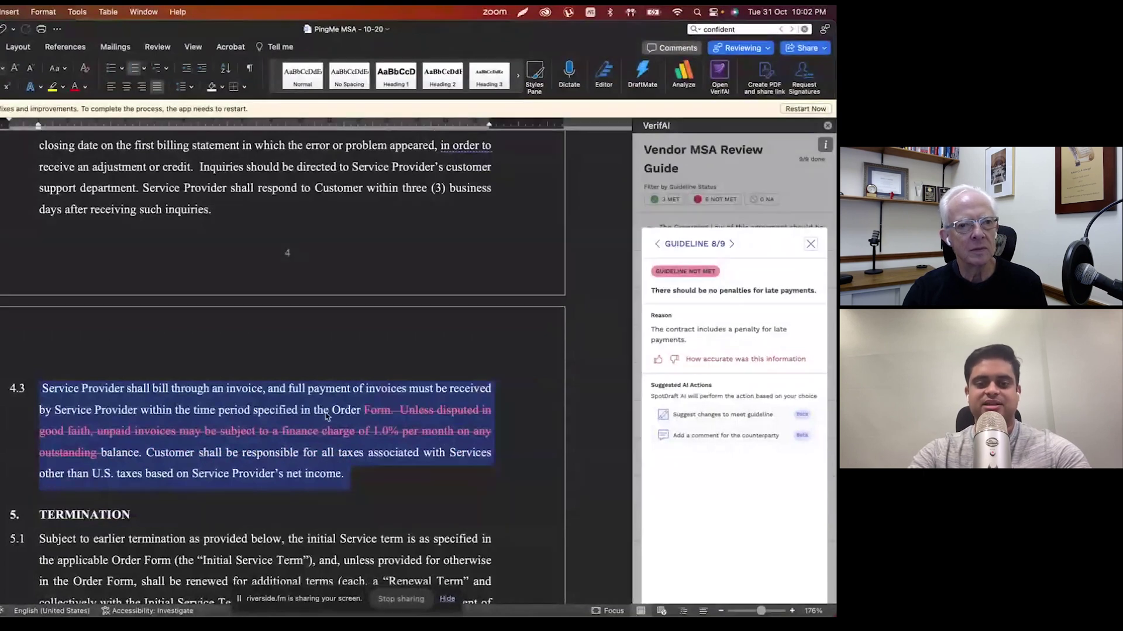
key(super+z)
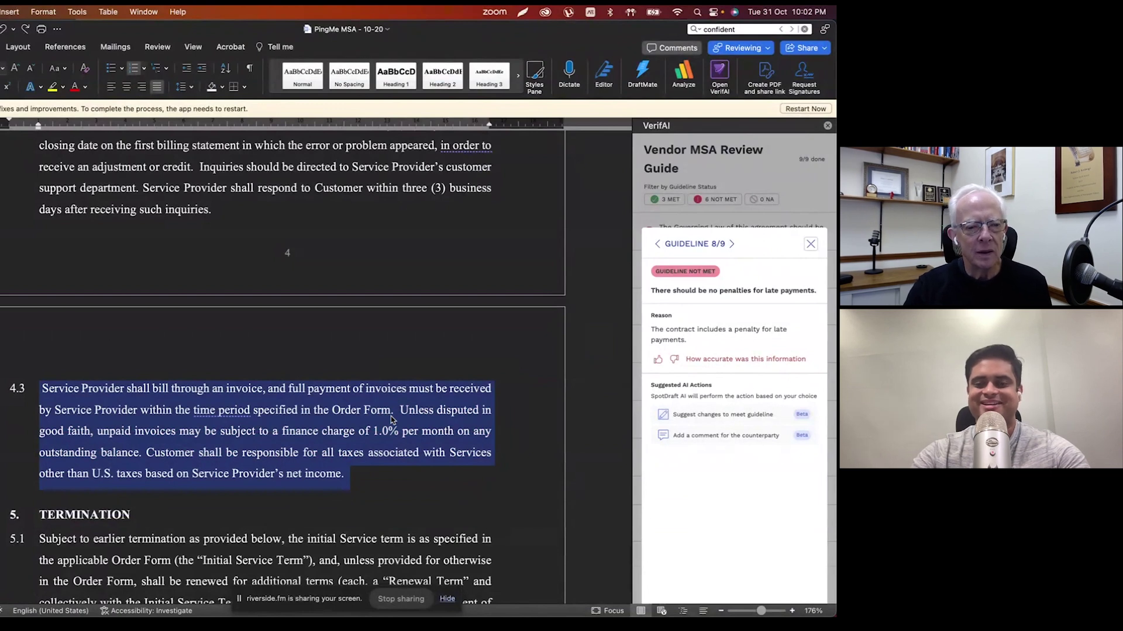
Step: Close the late-payment card and open the met auto-renewal guideline 6/9 for clause 5.1
click(811, 244)
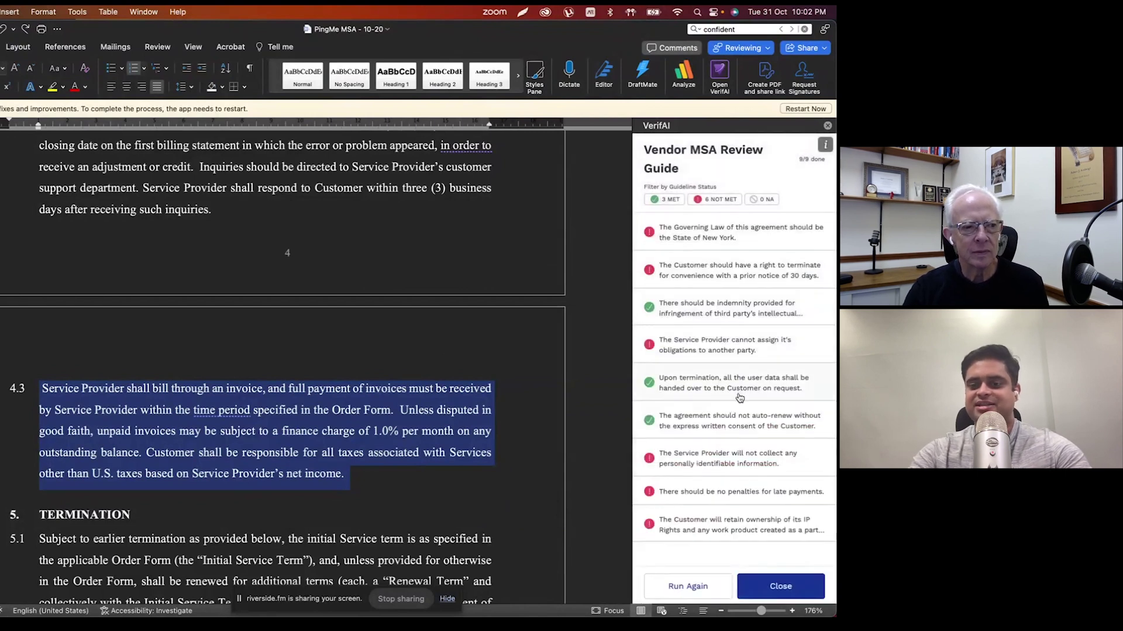
click(731, 421)
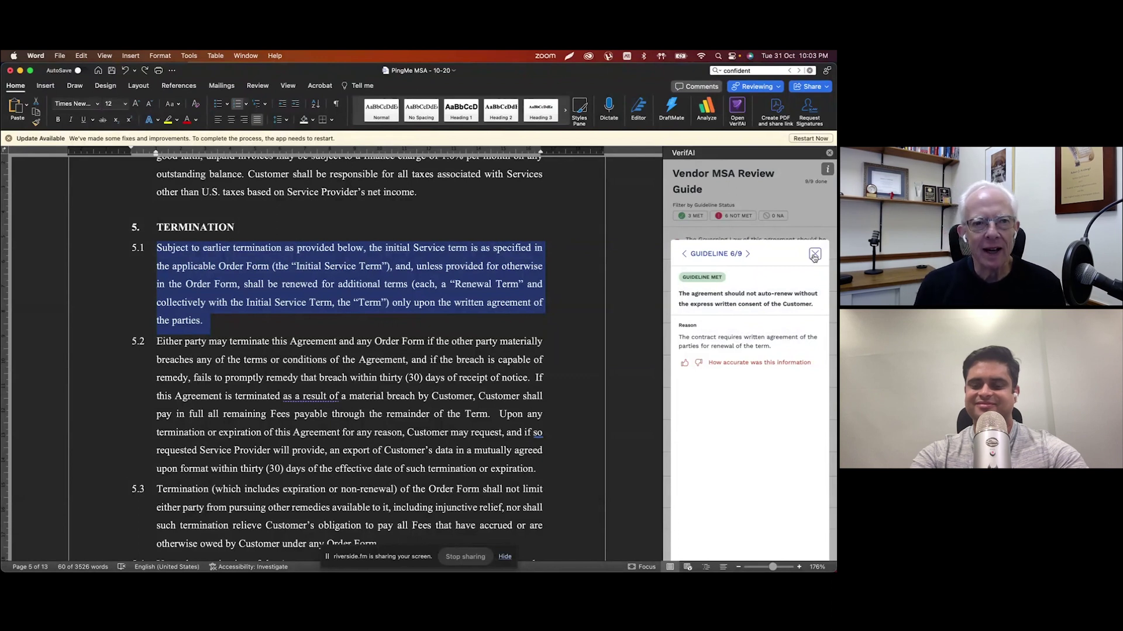
Step: Close the auto-renewal guideline card and return to VerifAI's Guides home page
click(814, 255)
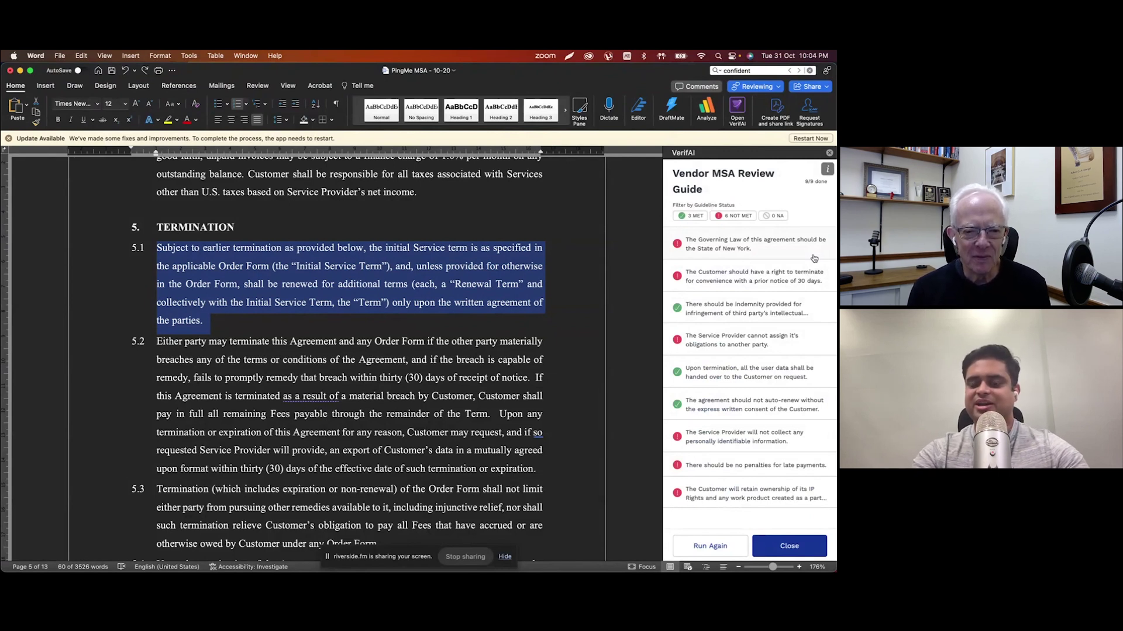
click(794, 542)
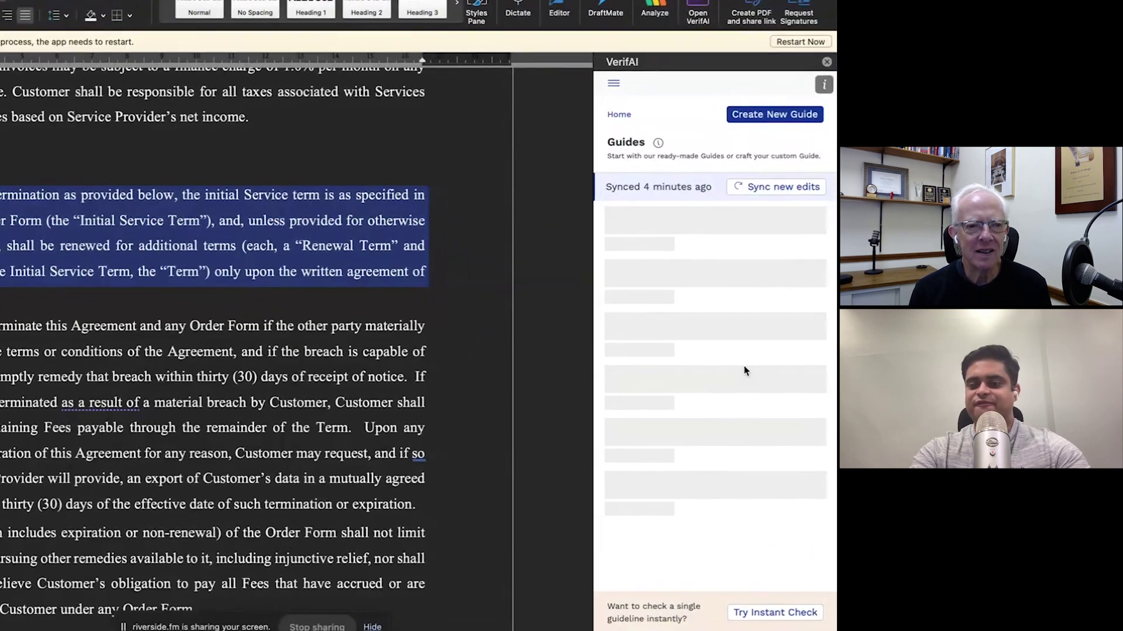
scroll(771, 374, down, 5)
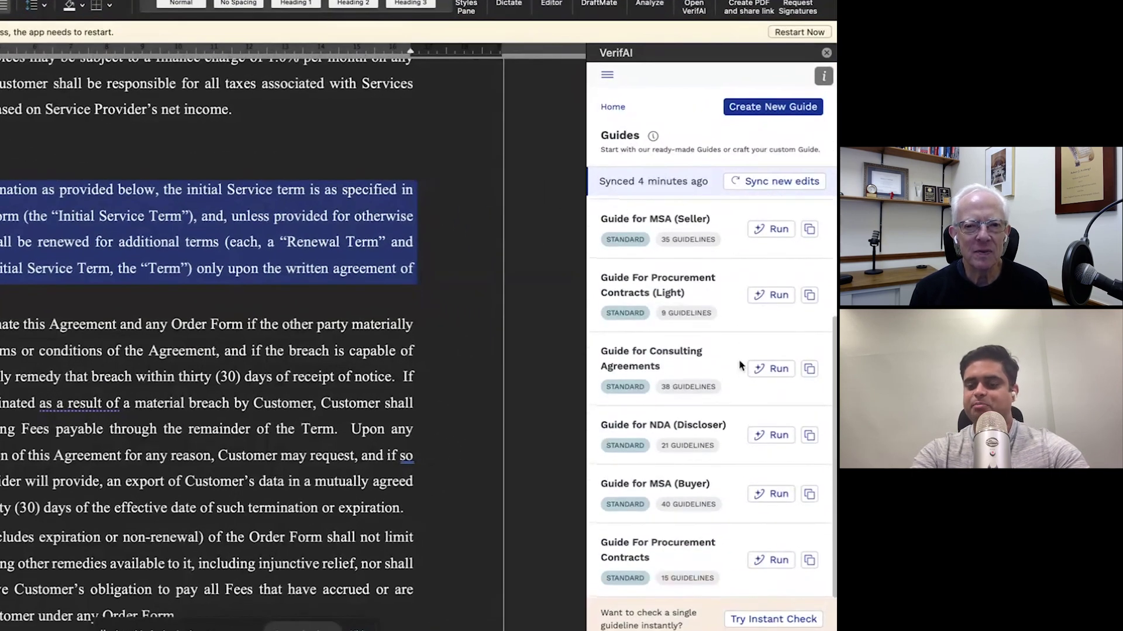
scroll(664, 307, up, 3)
scroll(664, 307, up, 1)
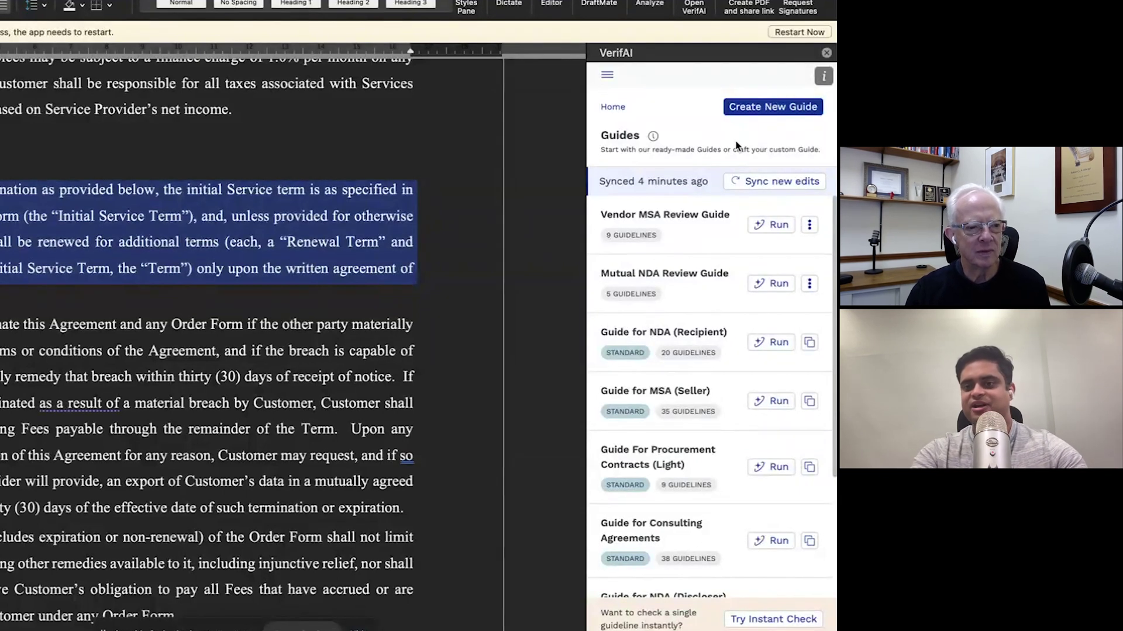
Step: Create a new custom guide titled with the owner's name plus 'Guide for Vendor MSA Review'
click(773, 109)
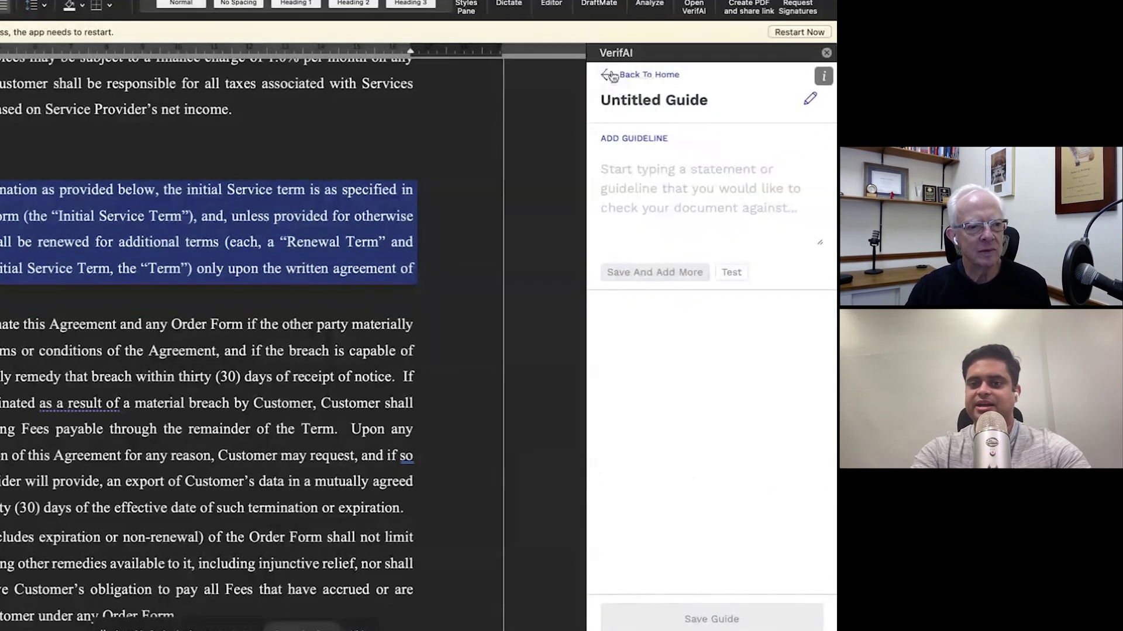
click(646, 98)
text(Bob's Gjuide)
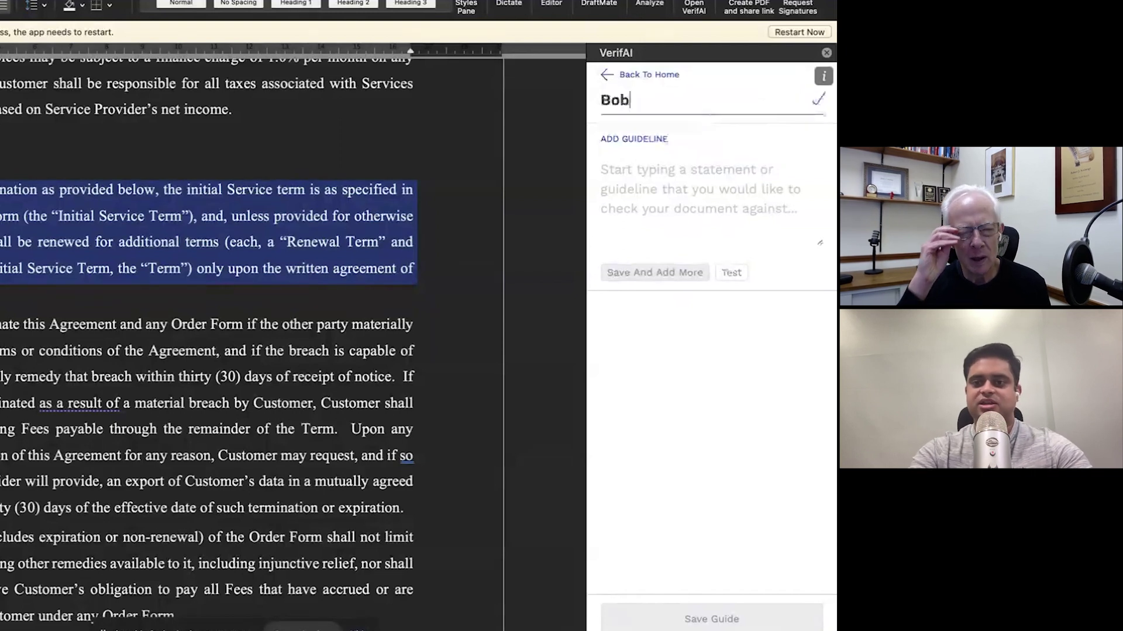
key(BackSpace)
key(BackSpace)
key(BackSpace)
key(BackSpace)
key(BackSpace)
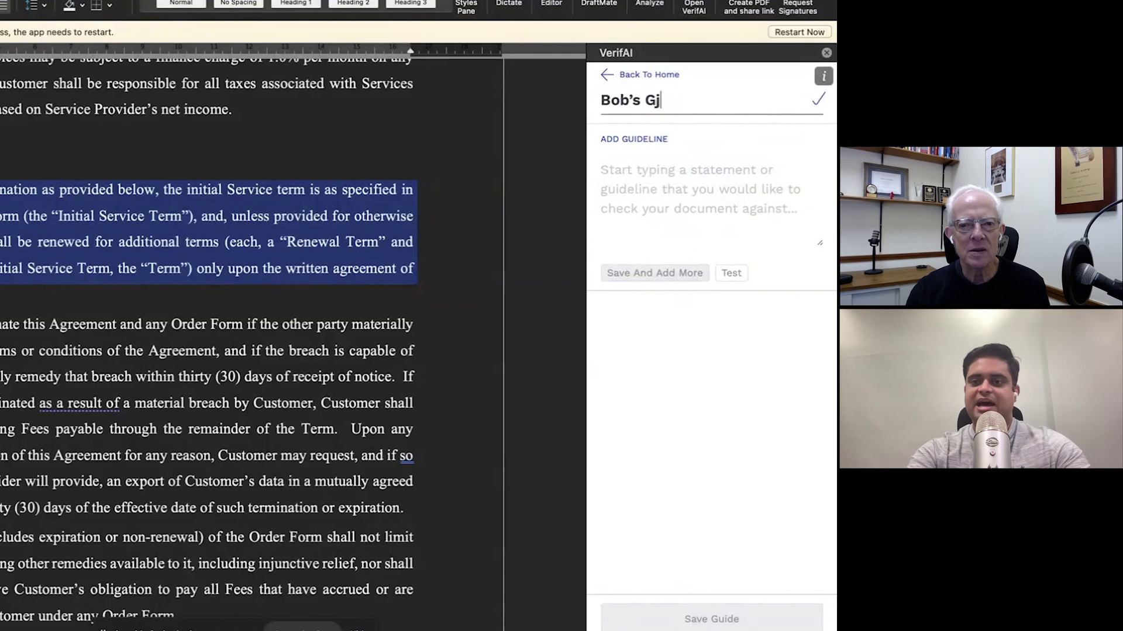
text(uide)
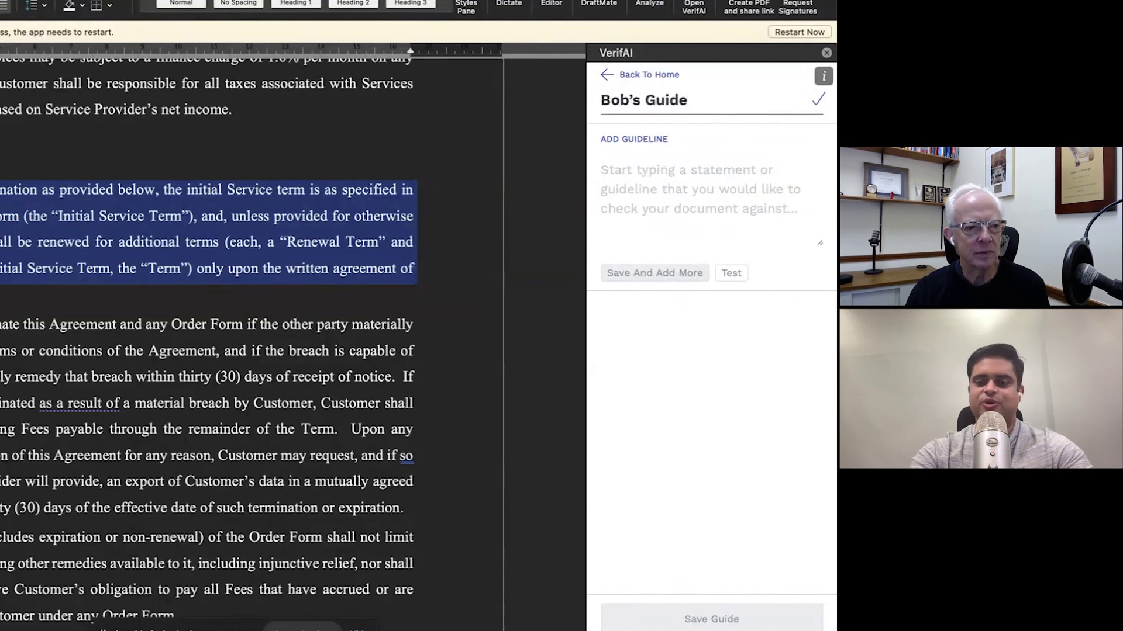
text( f)
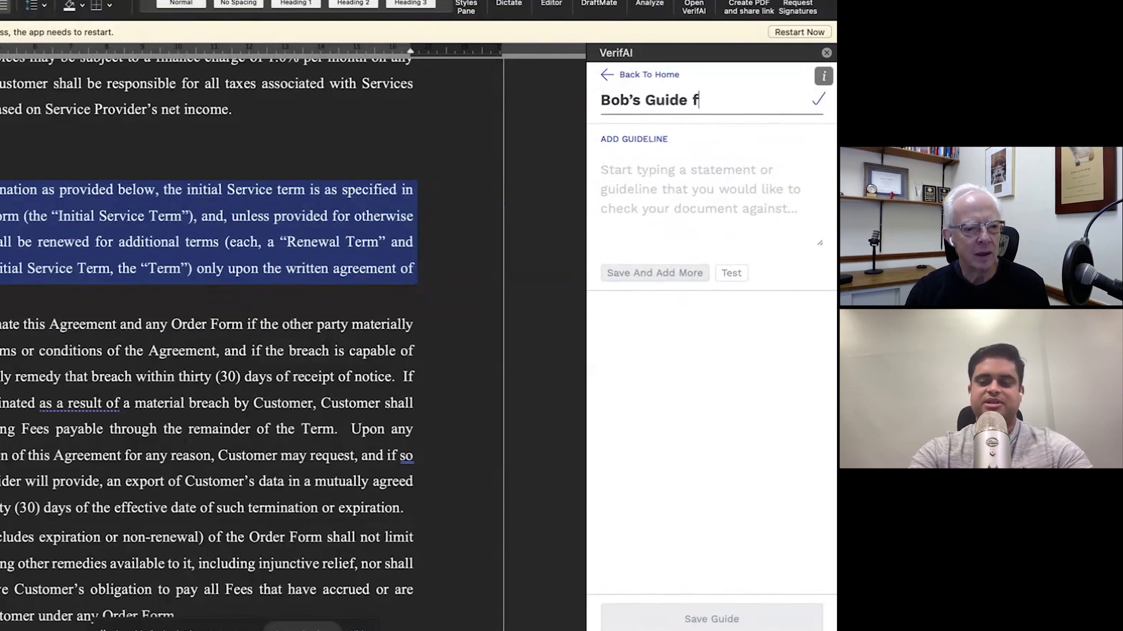
text(or Vendor MSAs)
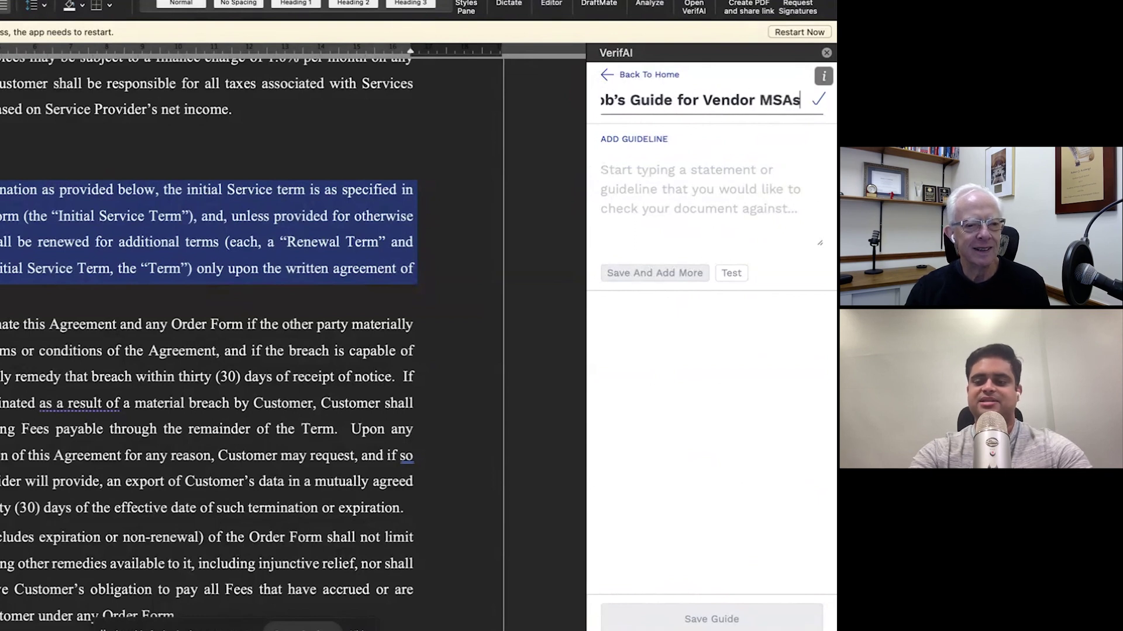
key(BackSpace)
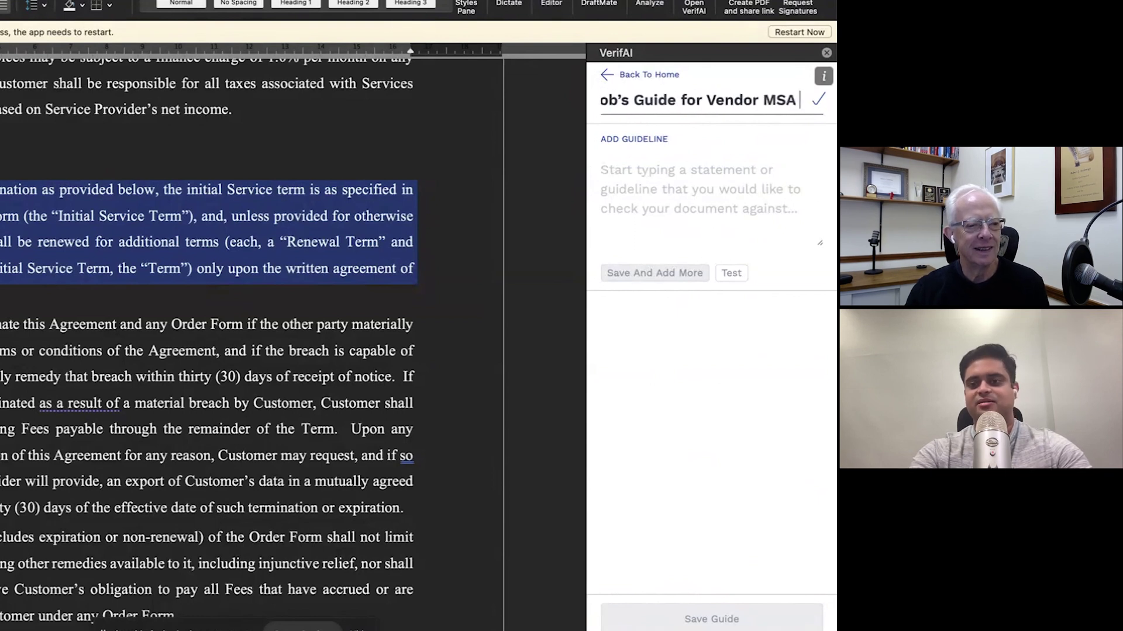
text(Review)
click(739, 208)
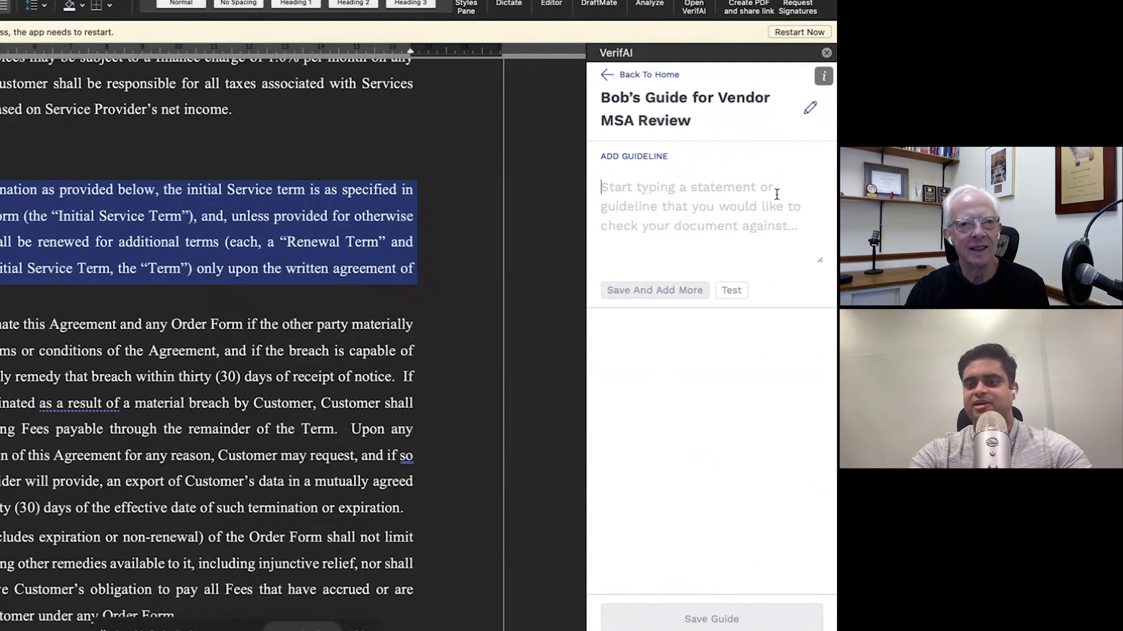
Step: Clear the document selection and start a new guideline in the Add Guideline box
click(319, 241)
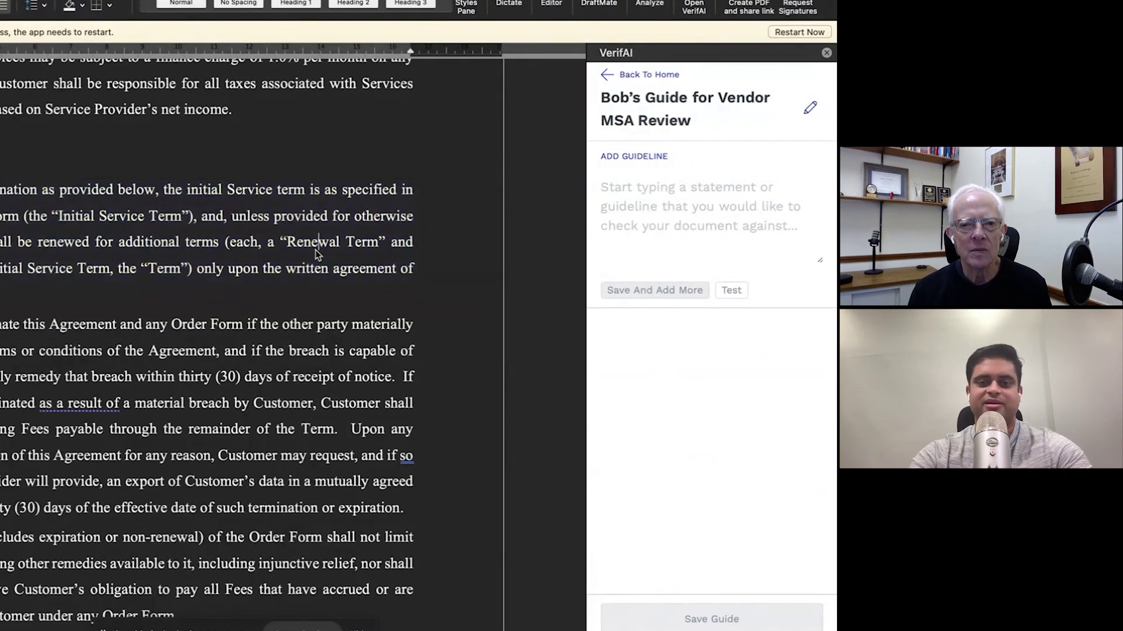
scroll(316, 250, up, 3)
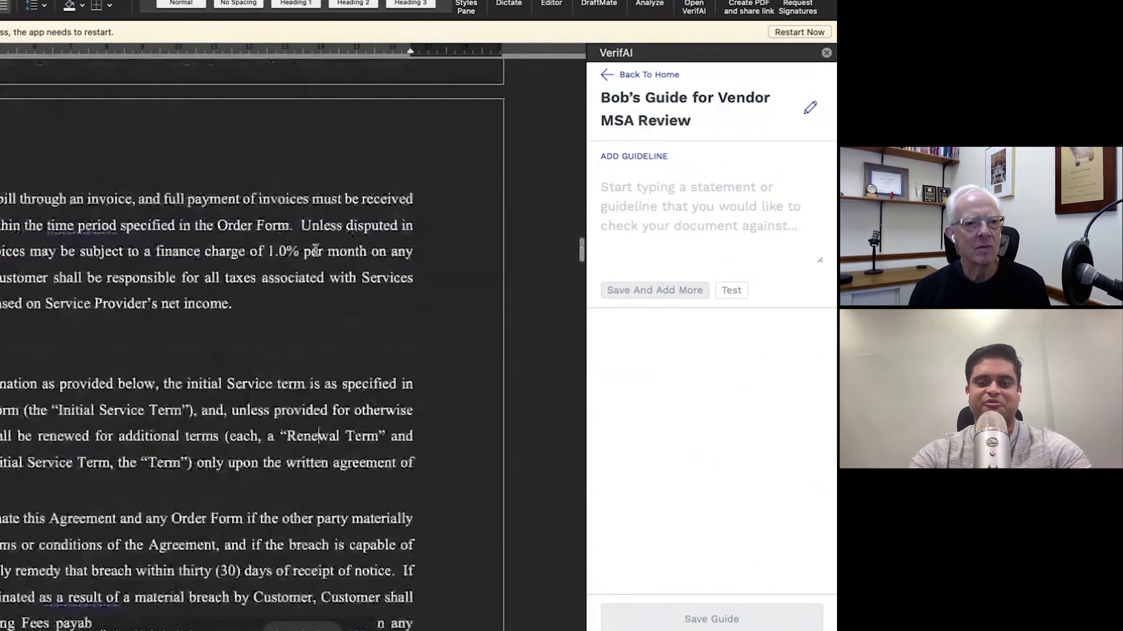
scroll(316, 251, up, 2)
scroll(315, 251, up, 5)
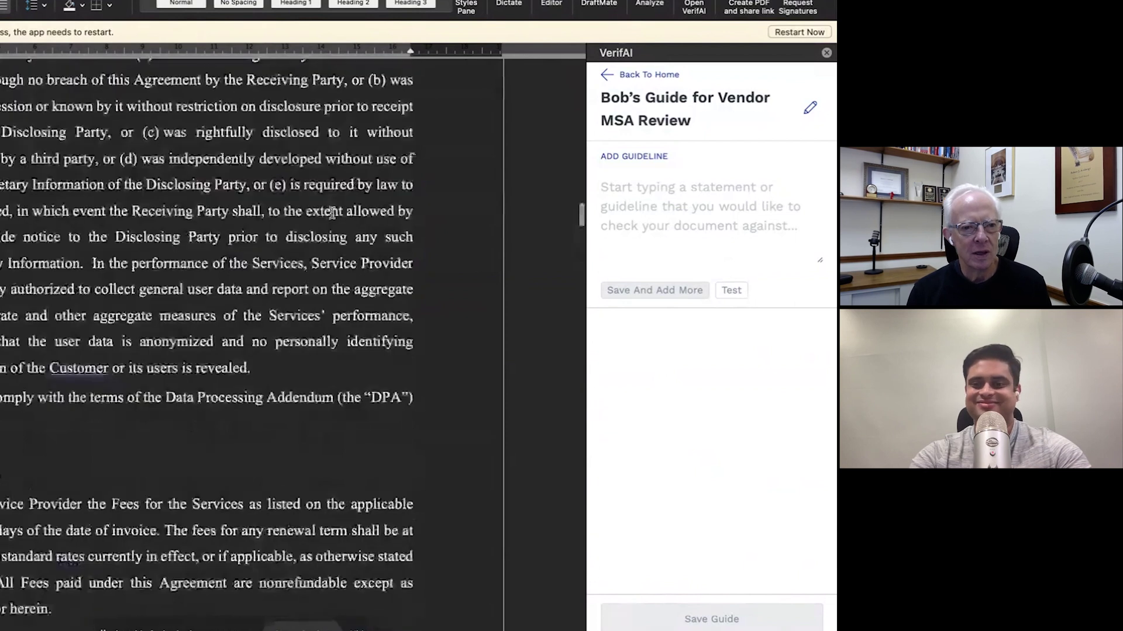
scroll(330, 220, up, 8)
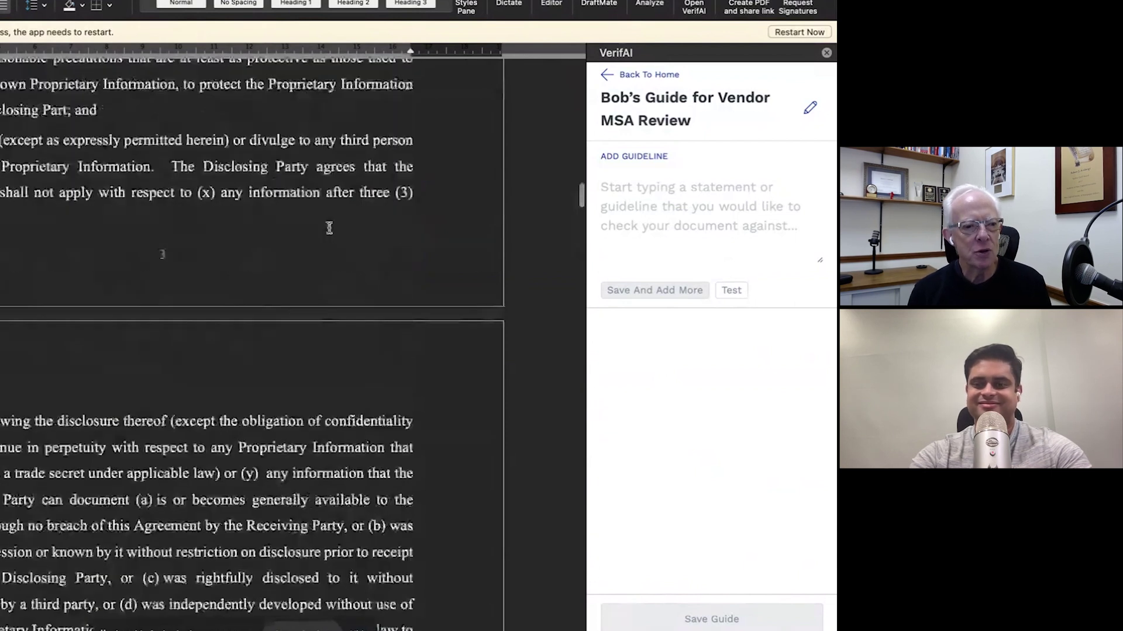
click(656, 196)
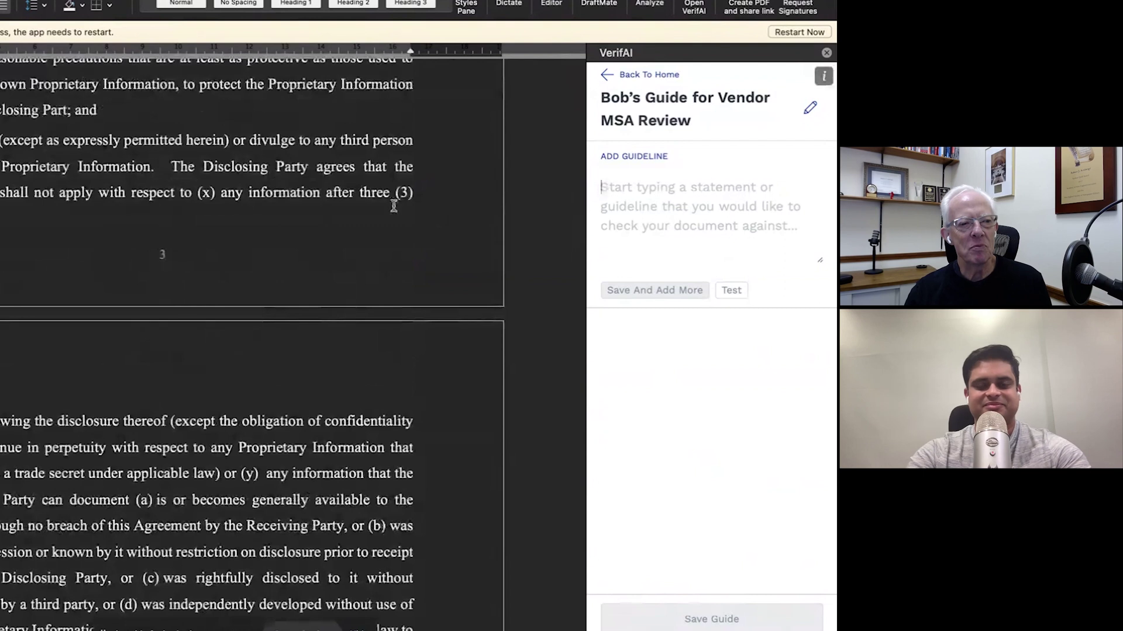
scroll(388, 234, up, 2)
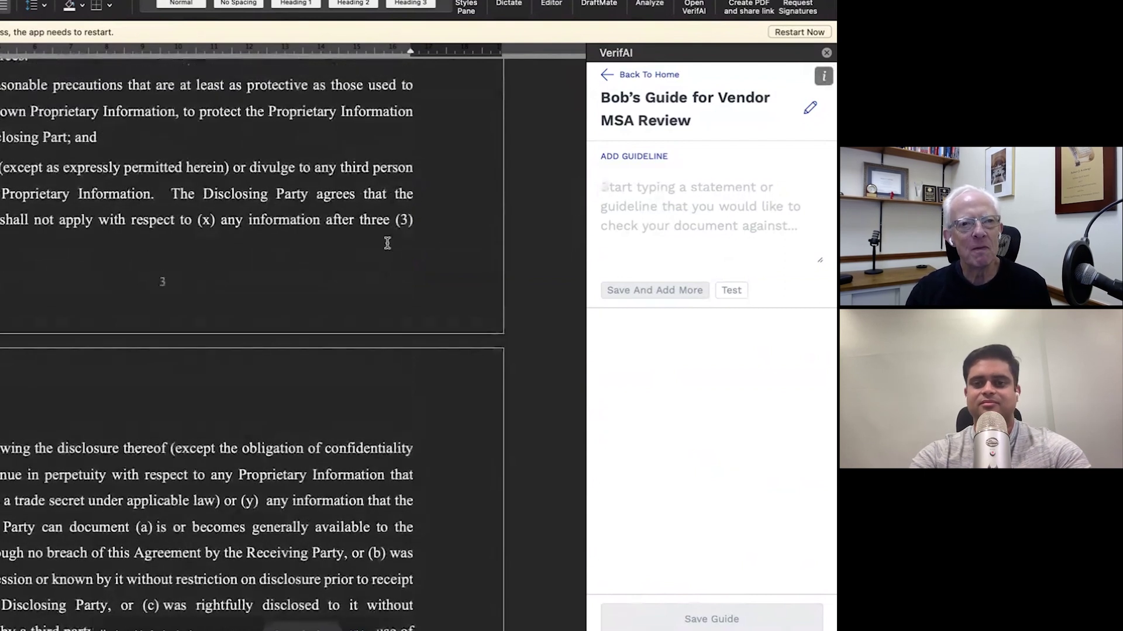
scroll(387, 242, up, 8)
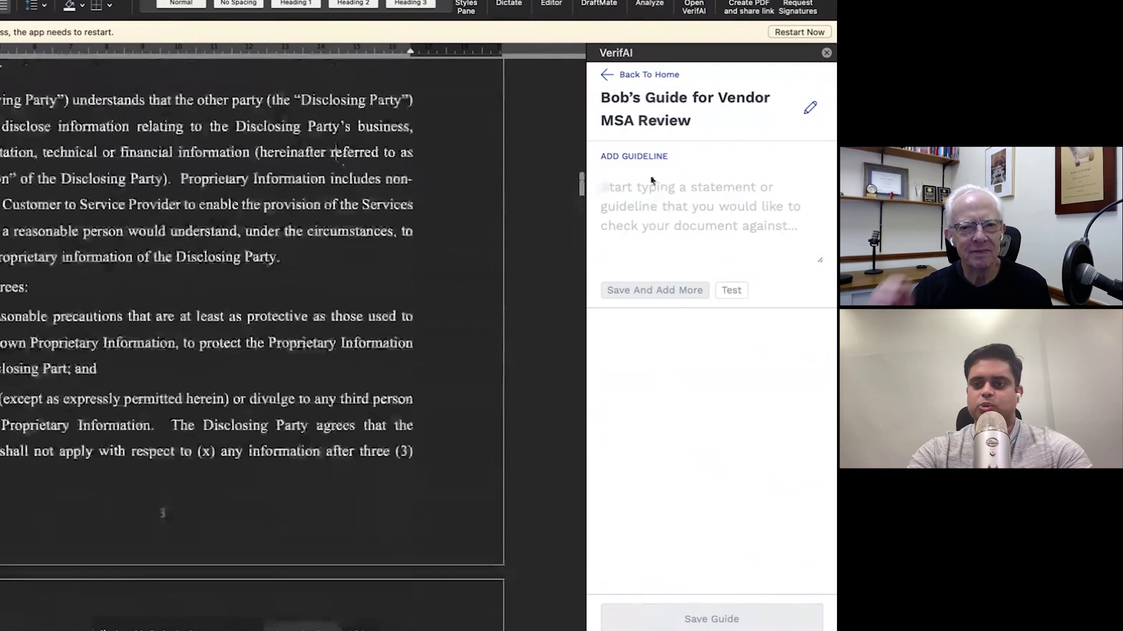
Step: Write the guideline 'The Customer should be allowed to make the payments within 60 days of receiving the invoice'
click(725, 213)
text(The p)
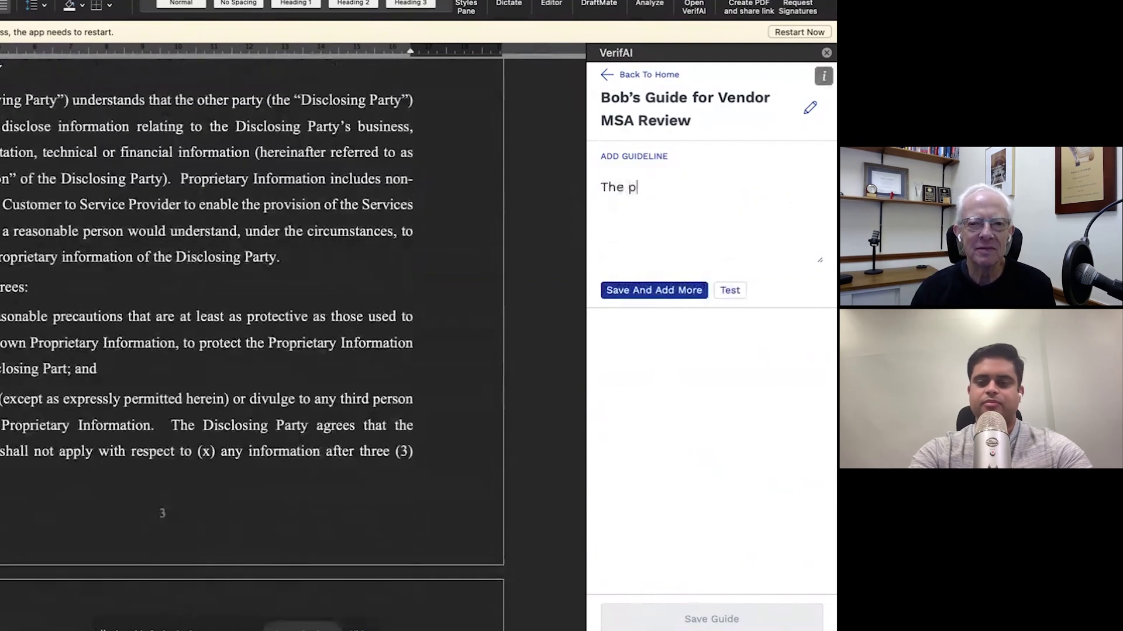
text(ayment)
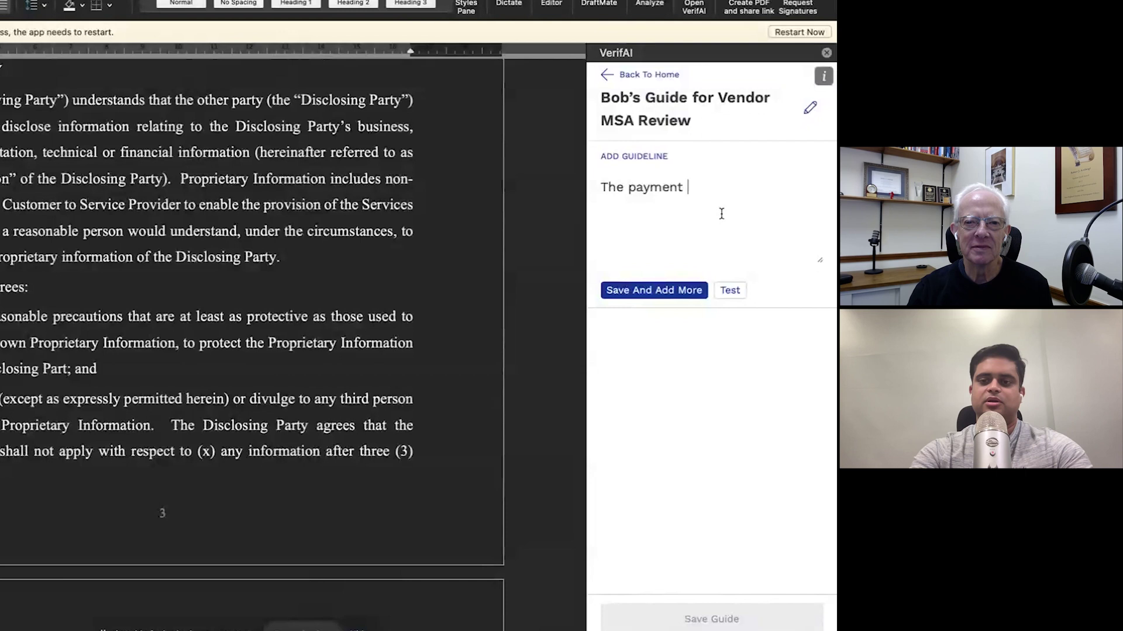
key(BackSpace)
key(BackSpace)
key(BackSpace)
key(BackSpace)
key(BackSpace)
key(BackSpace)
key(BackSpace)
key(BackSpace)
key(BackSpace)
key(BackSpace)
key(BackSpace)
key(BackSpace)
text(The customer)
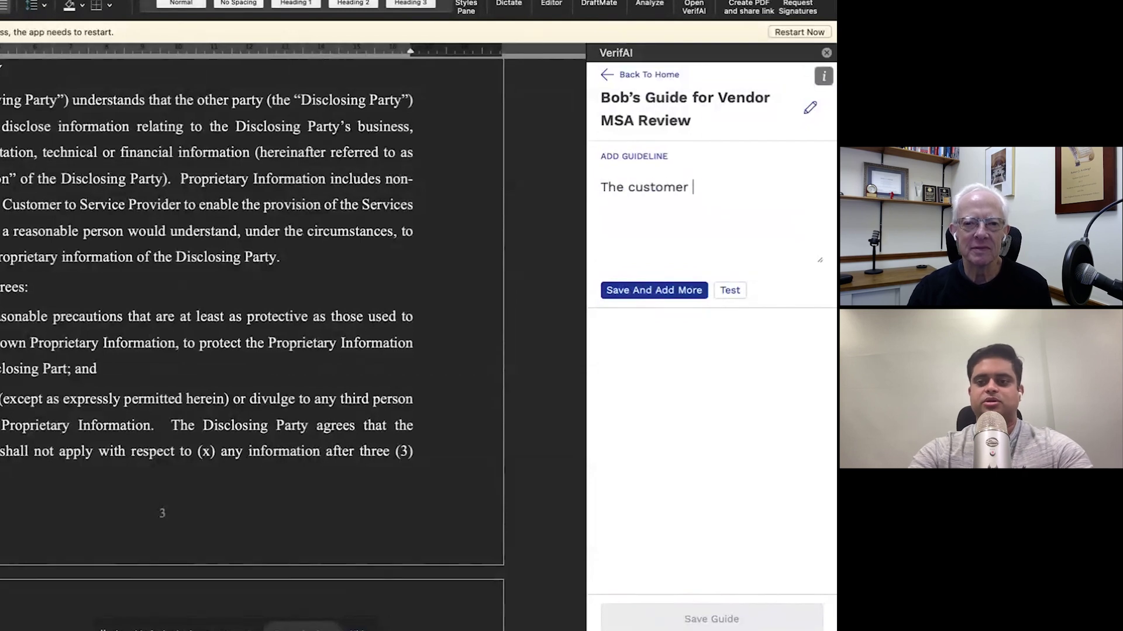
click(628, 187)
key(Right)
key(BackSpace)
text(Cu)
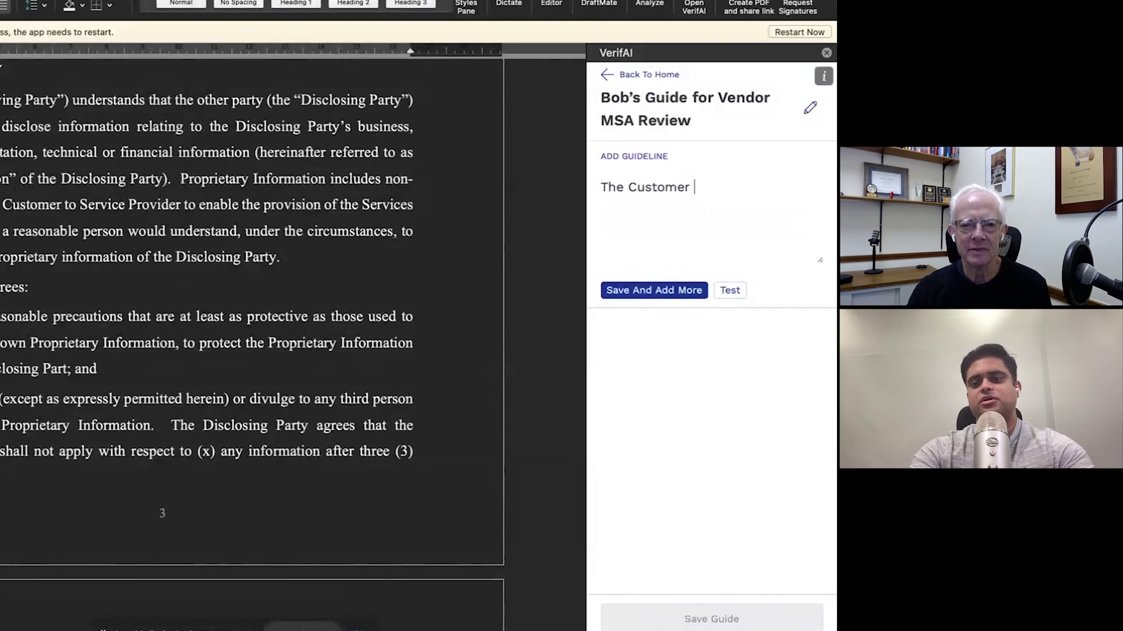
text(stomer should be a)
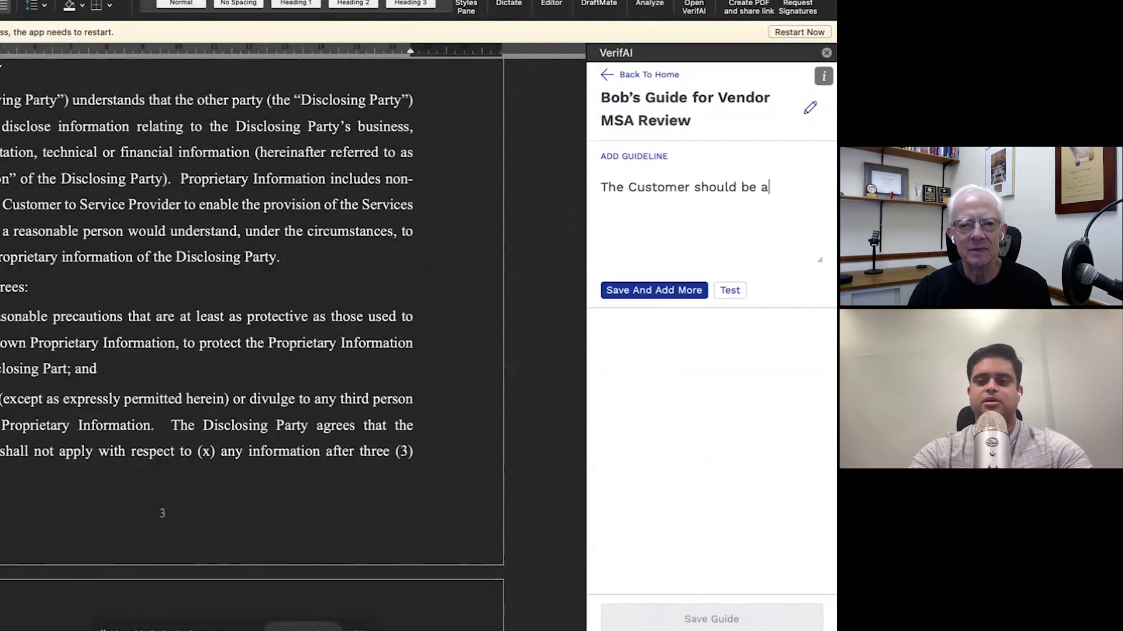
text(llowed to make the )
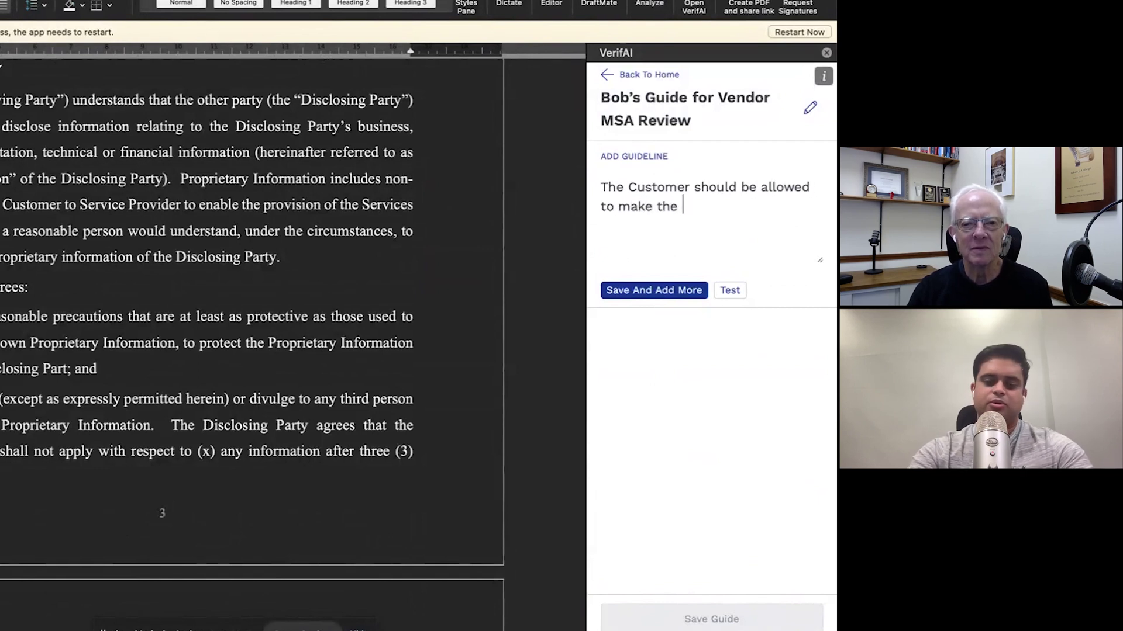
text(pa)
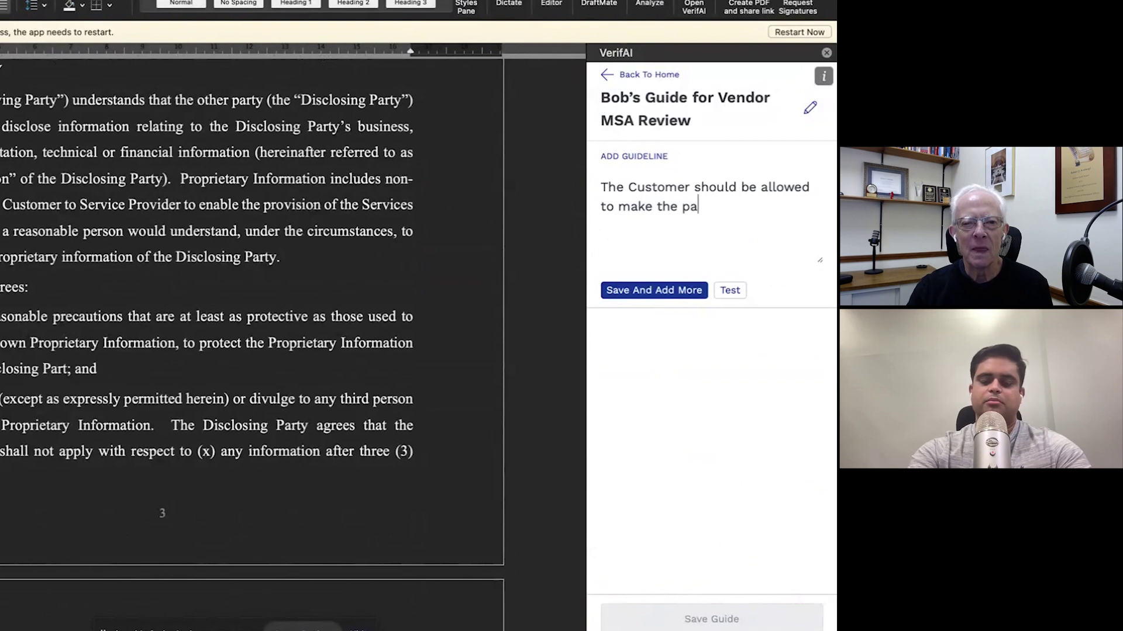
text(yments within)
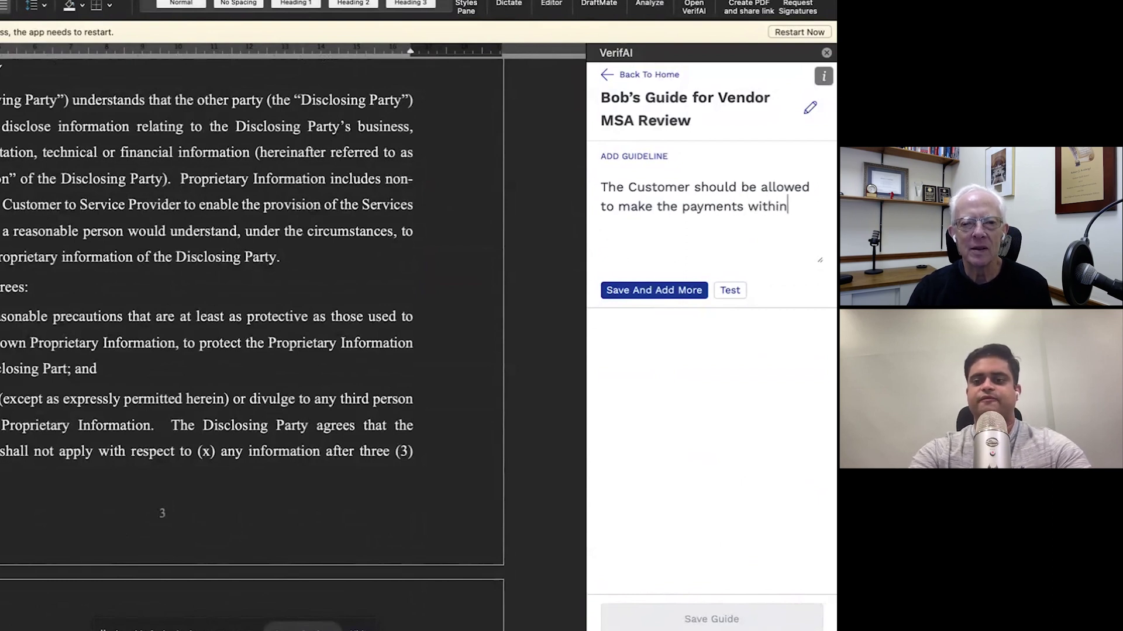
text( 60 days)
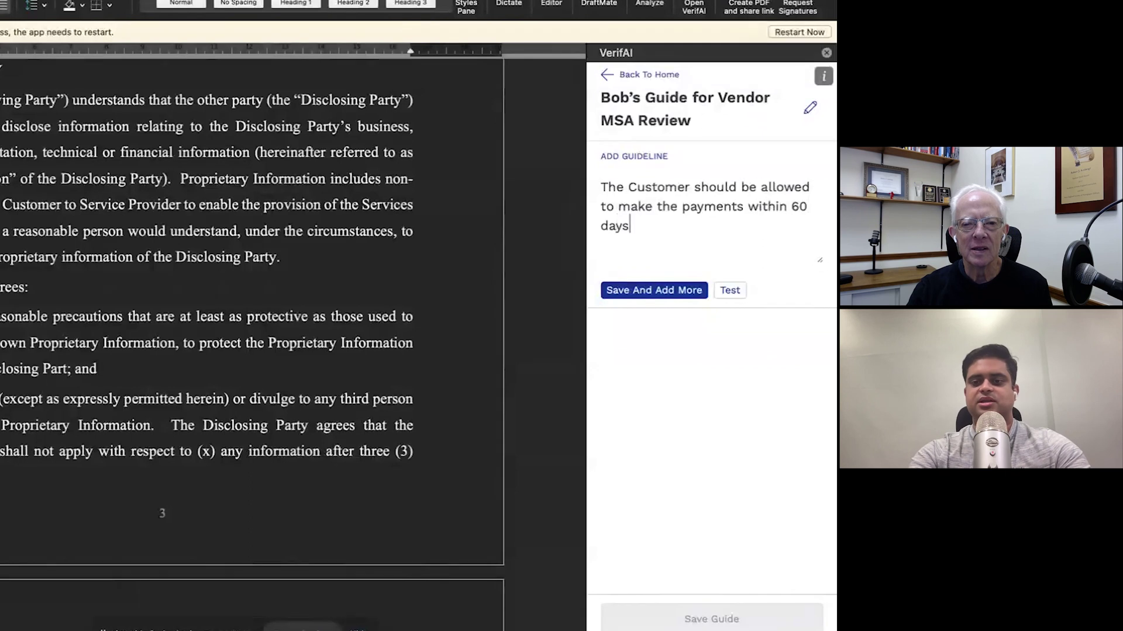
text( of rec)
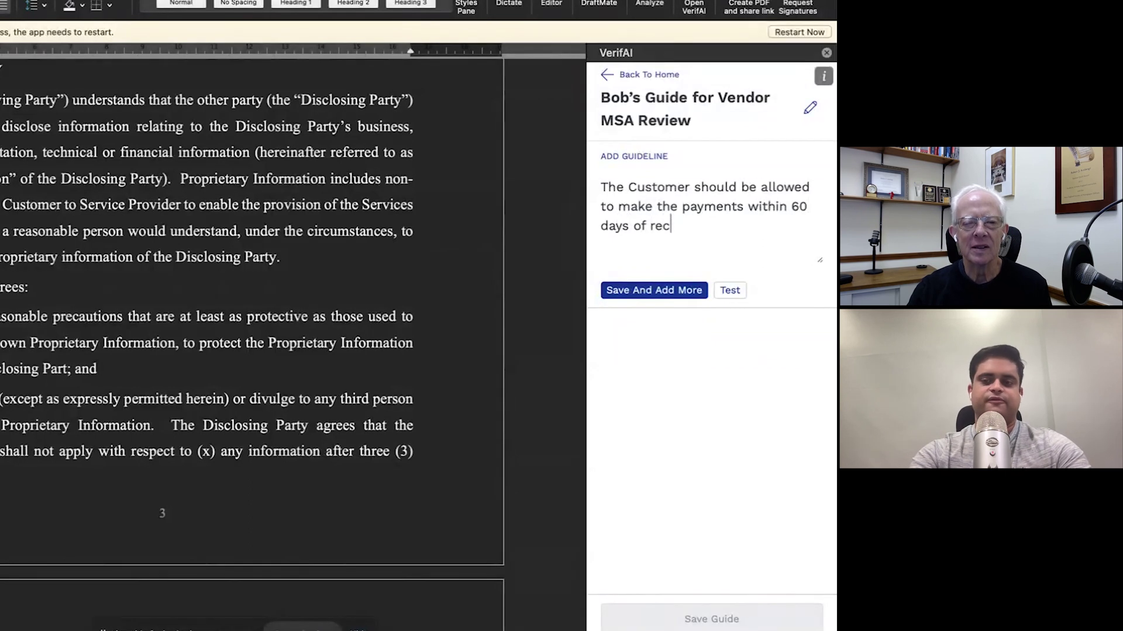
text(eiving the invoice.)
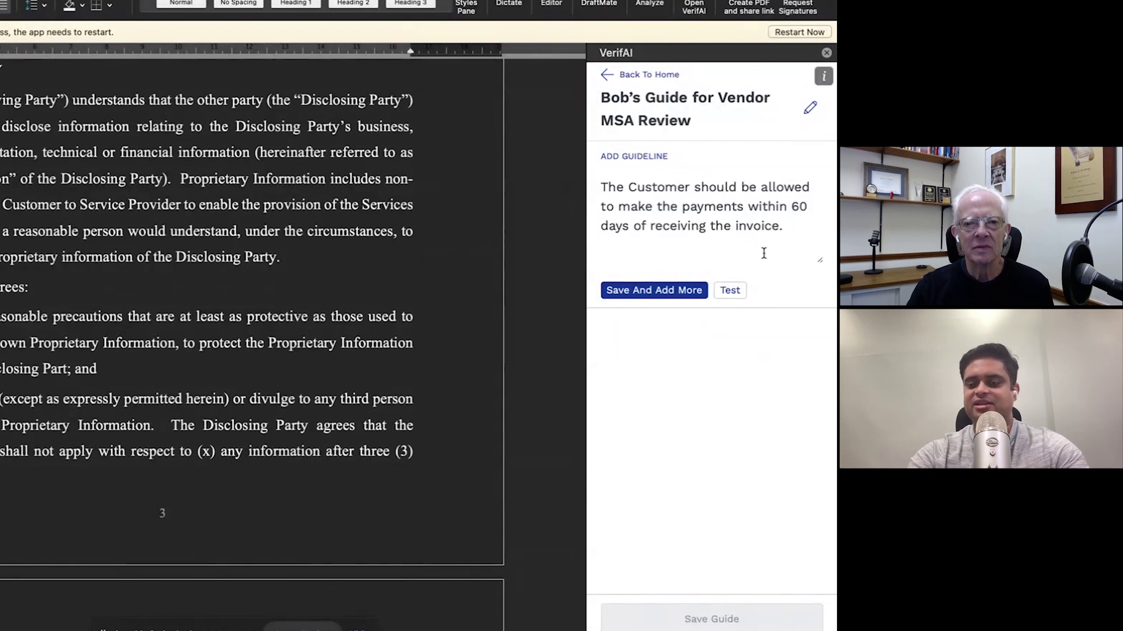
Step: Test the 60-day guideline, apply the 30→60 redline to clause 4.1, and keep the guideline
click(736, 293)
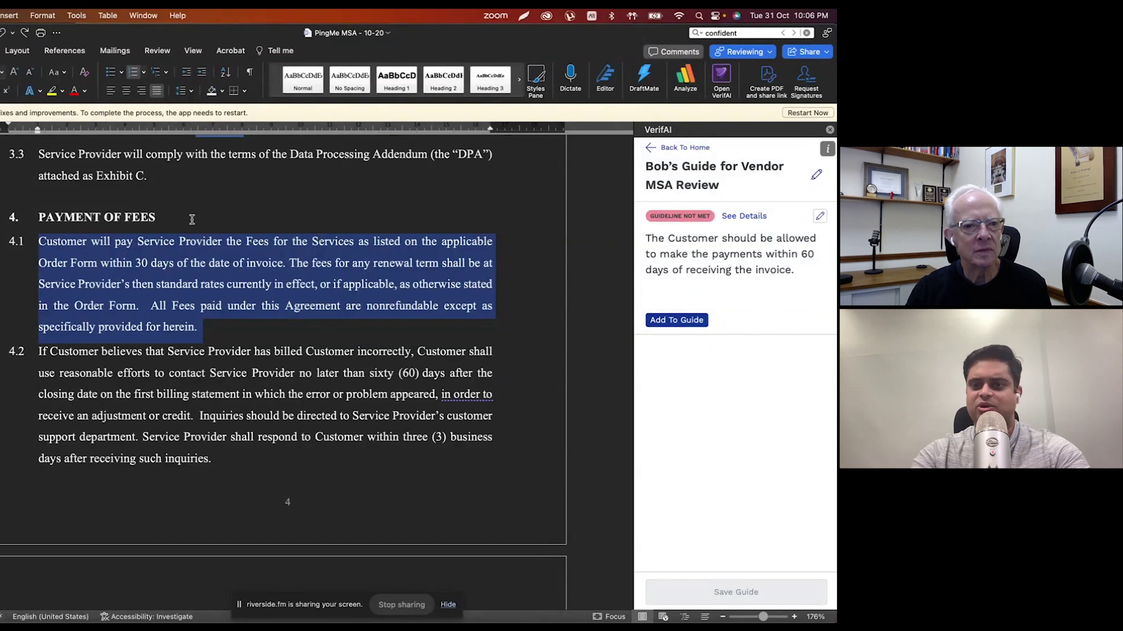
click(741, 217)
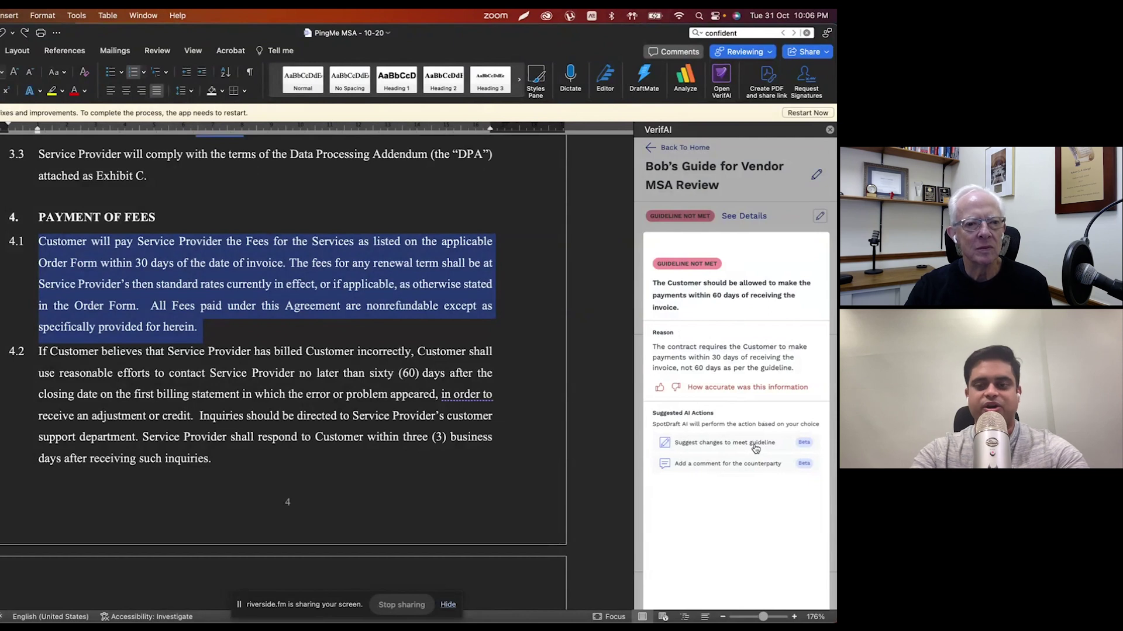
click(755, 446)
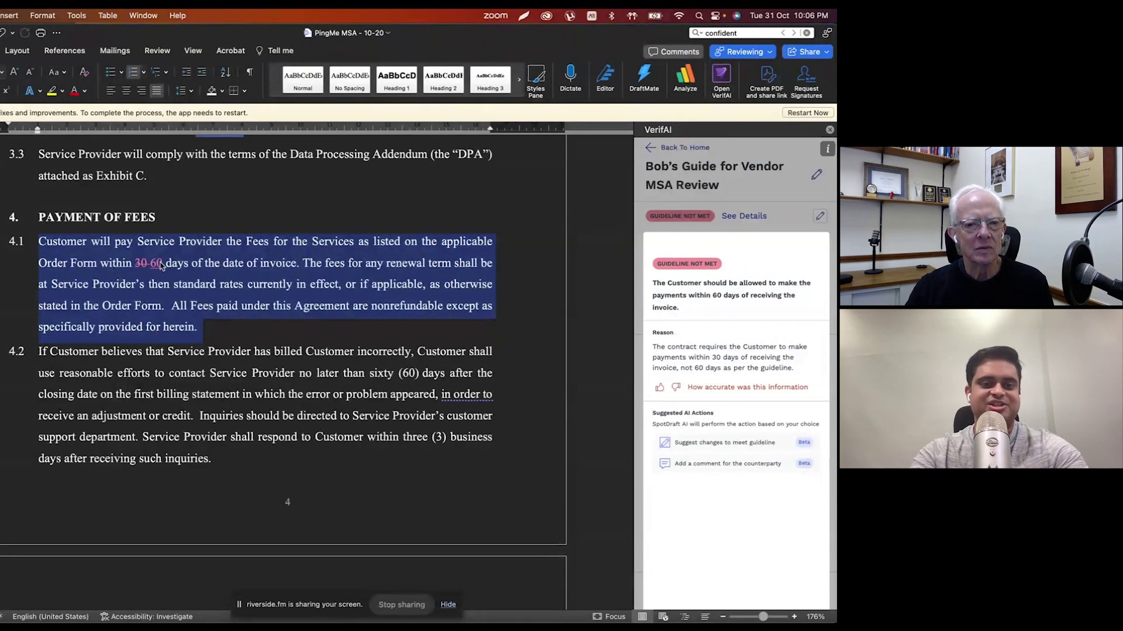
mouse_move(159, 267)
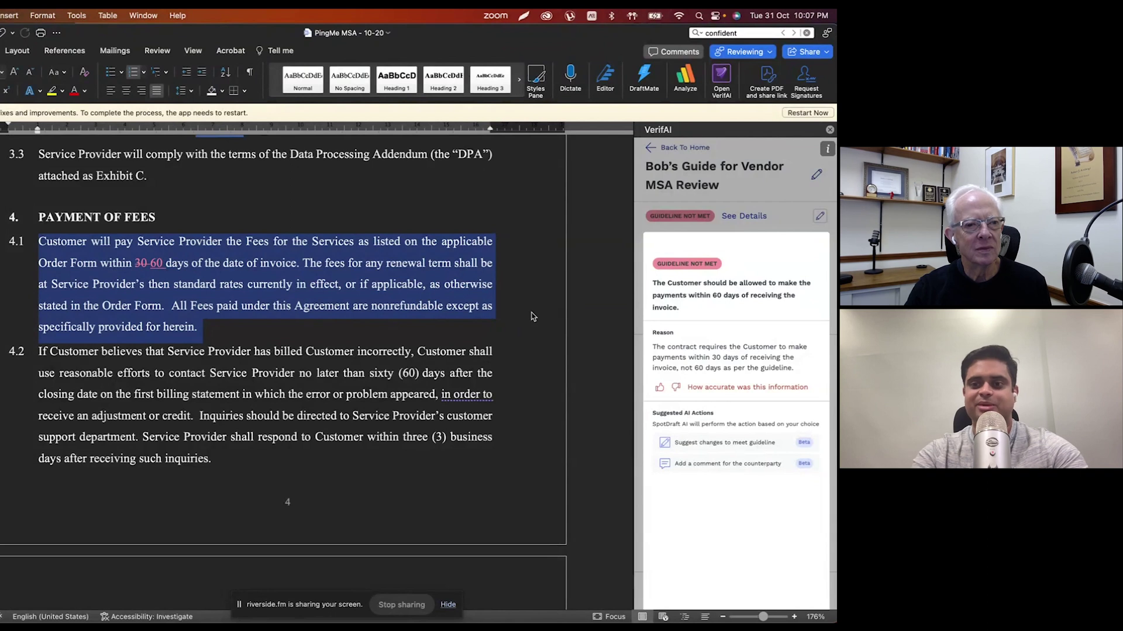
click(819, 216)
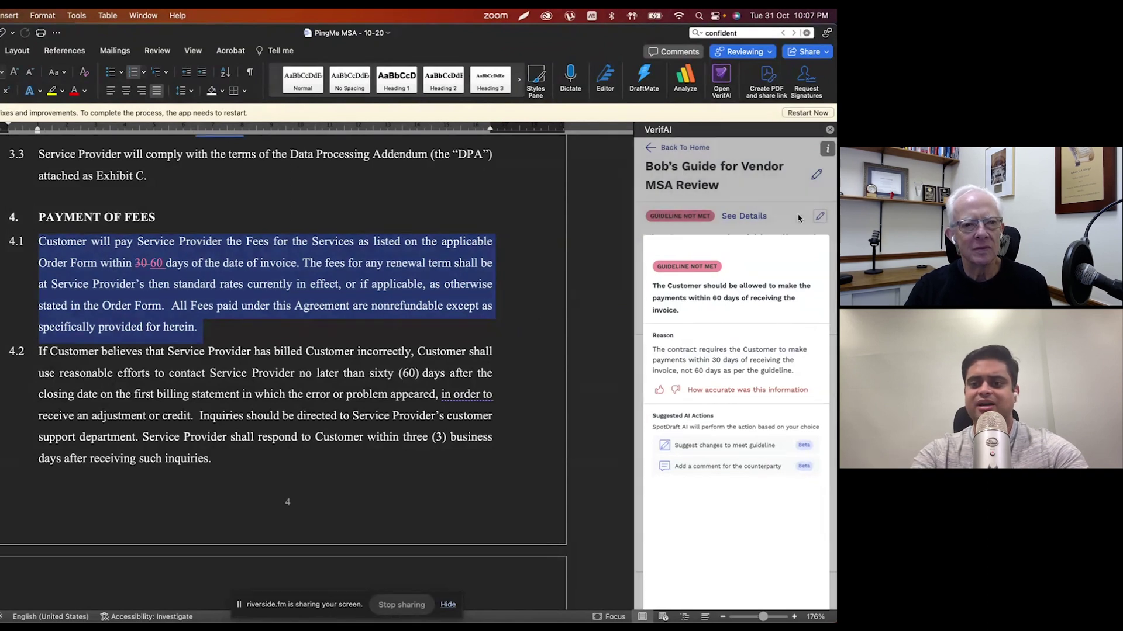
Step: Add the 60-day payment guideline to the custom Vendor MSA Review guide and save the guide
click(679, 321)
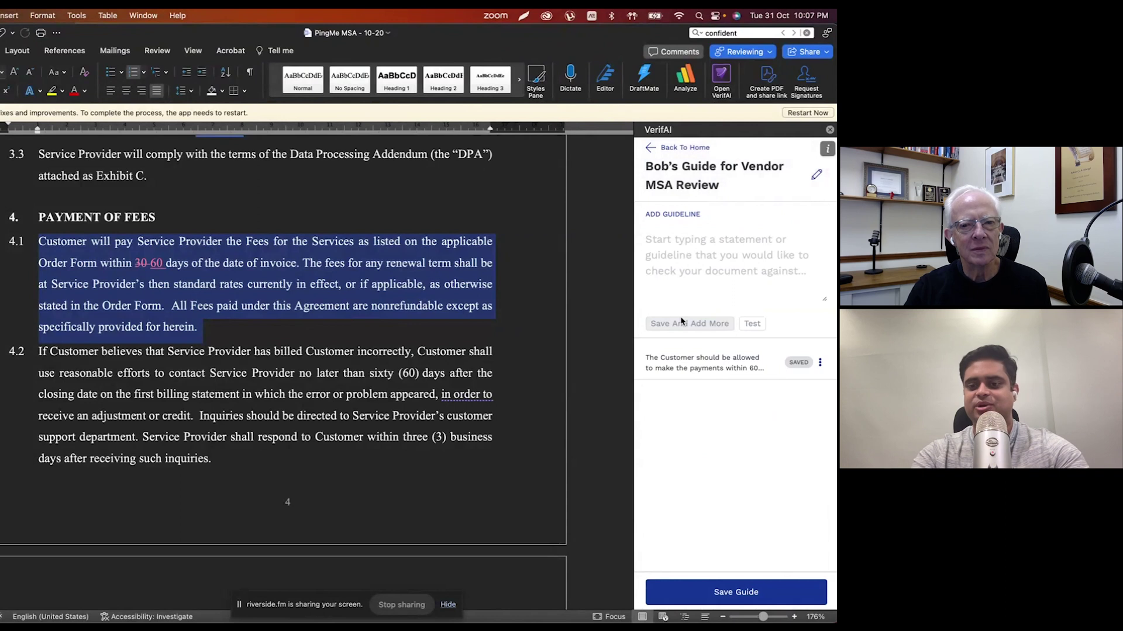
click(752, 284)
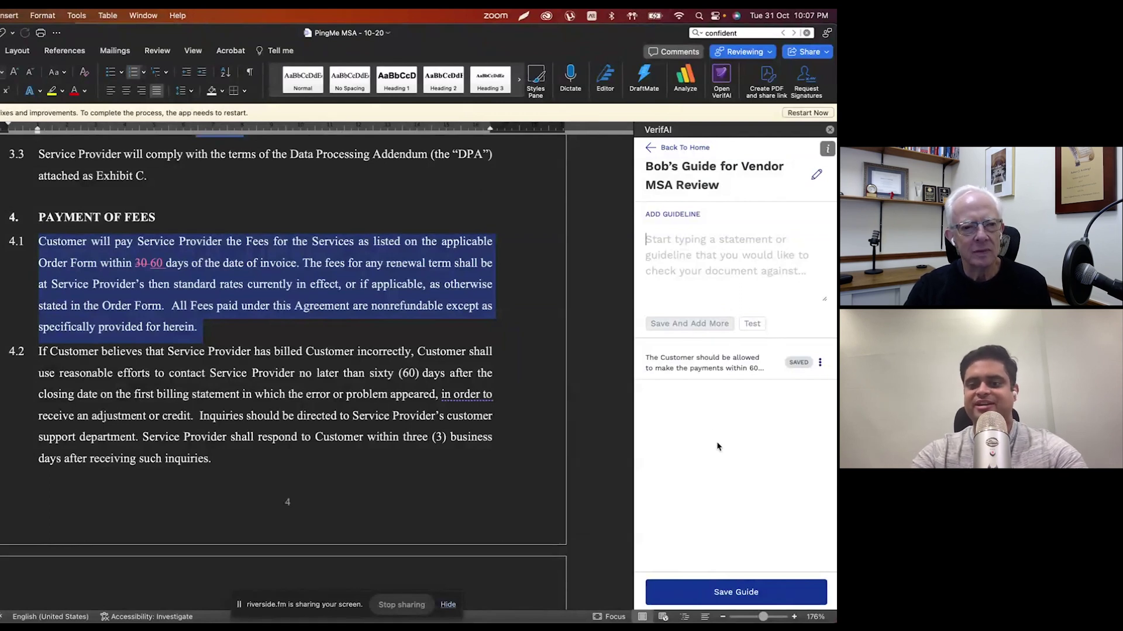
click(735, 594)
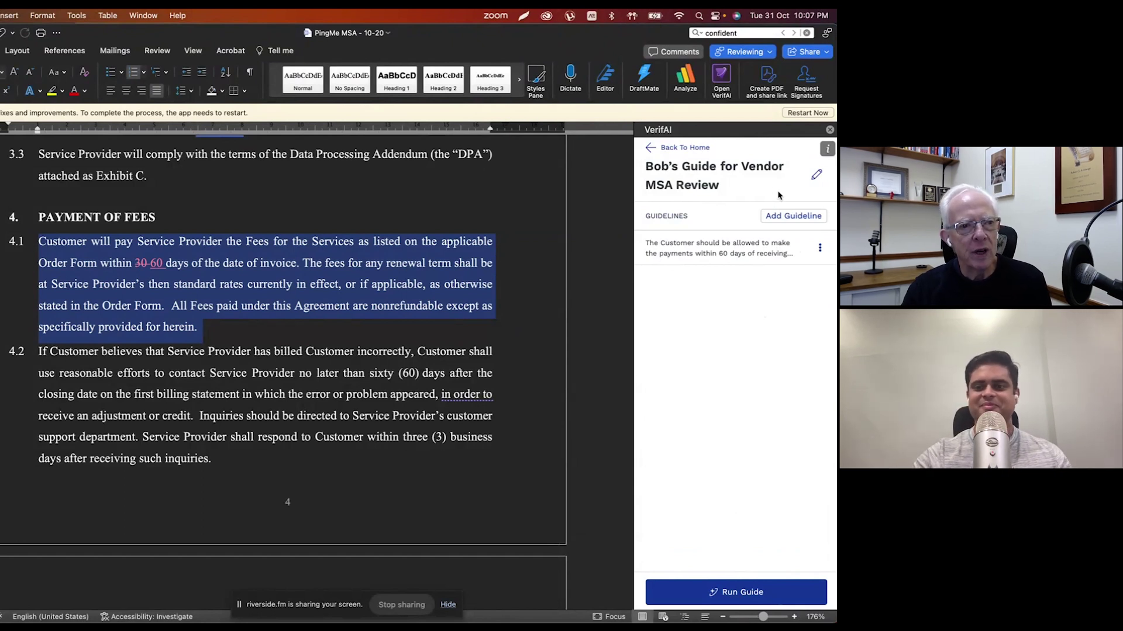
Step: Go back to the VerifAI Guides home, which lists the Vendor MSA Review guide with 1 guideline
click(686, 149)
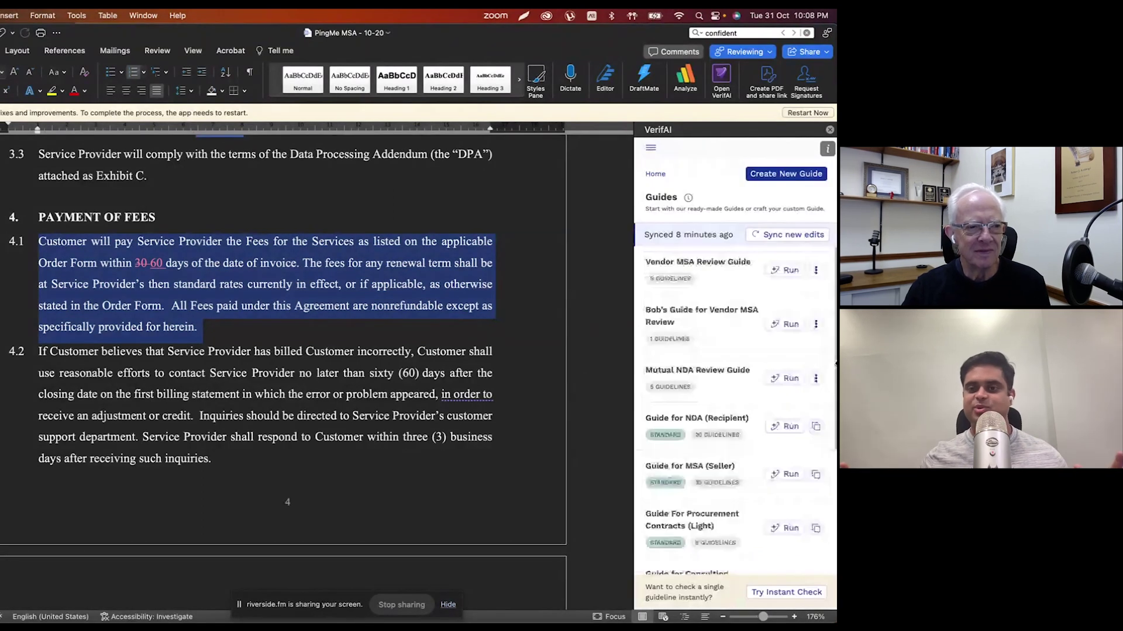